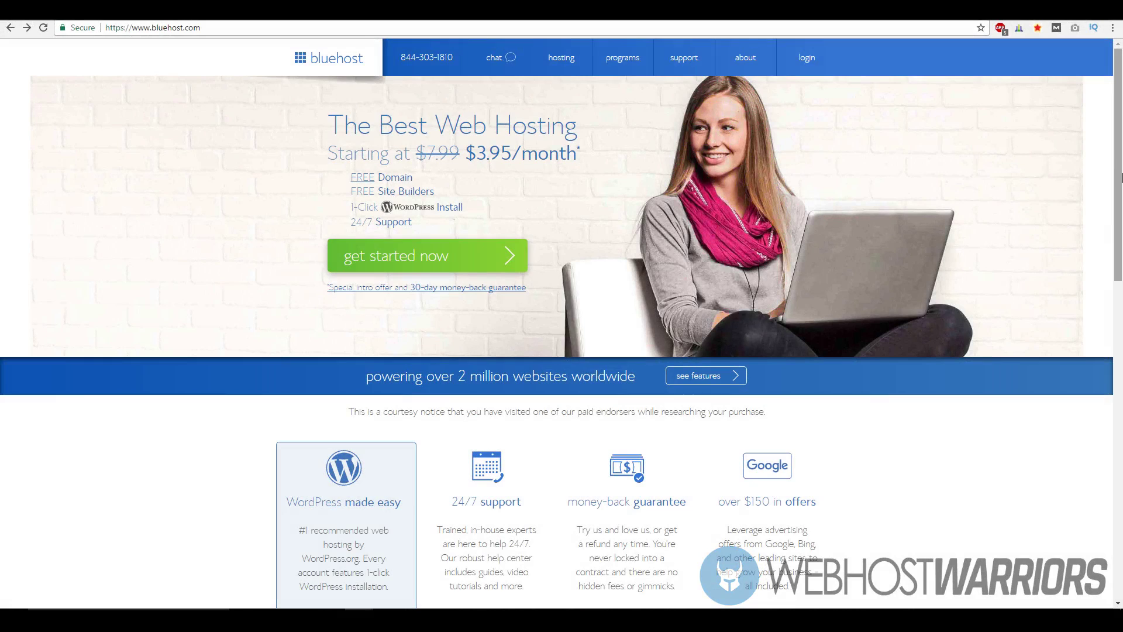
{"action": "left_click_drag", "start_coordinate": [1119, 176], "coordinate": [1118, 160]}
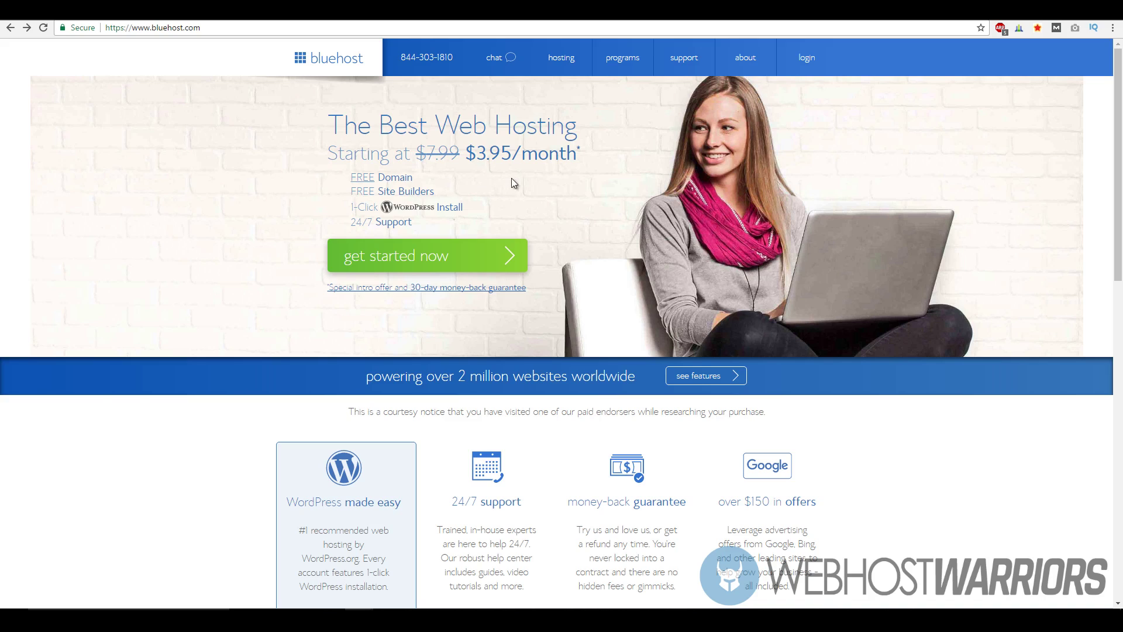
Step: Highlight the $3.95/month price and FREE Domain features, then open the plan comparison
{"action": "left_click_drag", "start_coordinate": [466, 155], "coordinate": [576, 155]}
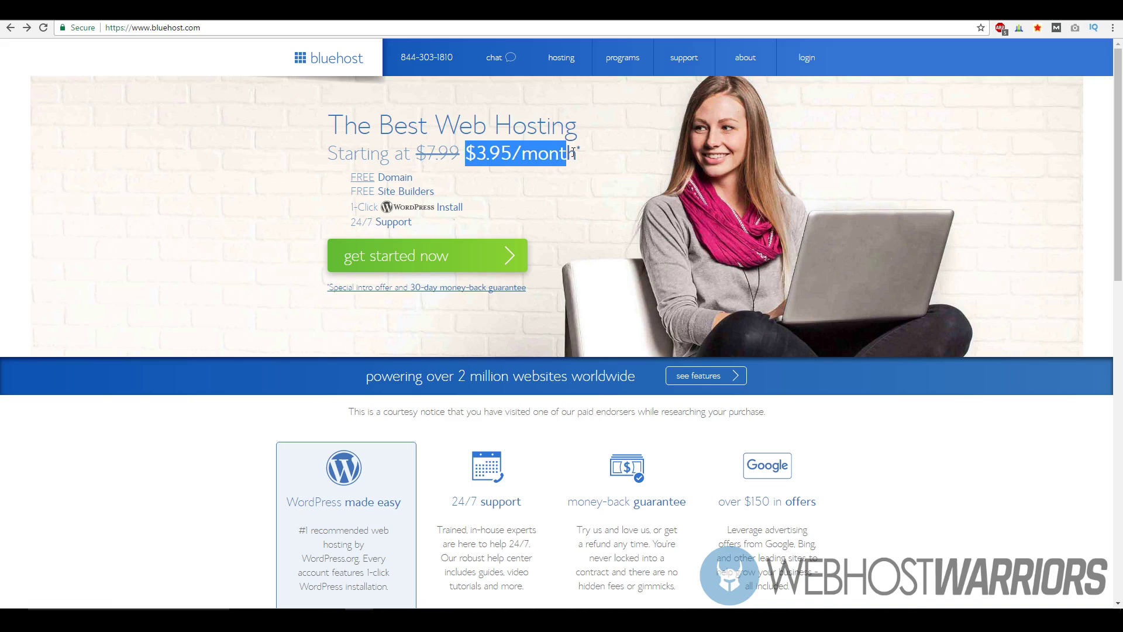
{"action": "left_click", "coordinate": [526, 198]}
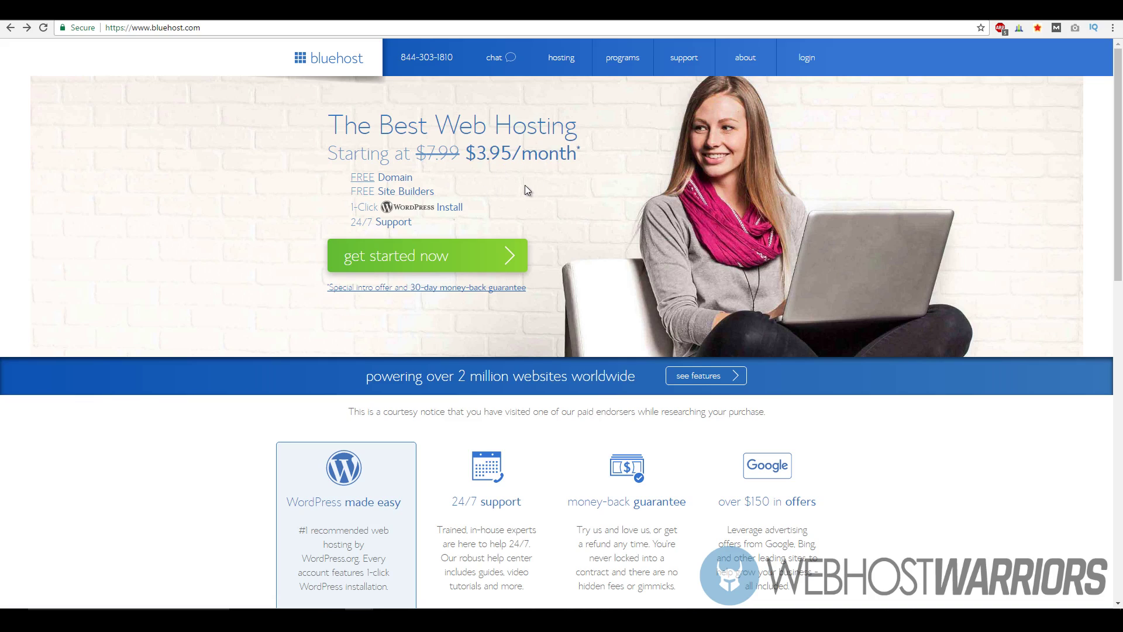
{"action": "scroll", "coordinate": [531, 184], "scroll_direction": "down", "scroll_amount": 2}
{"action": "scroll", "coordinate": [608, 235], "scroll_direction": "up", "scroll_amount": 2}
{"action": "left_click_drag", "start_coordinate": [351, 177], "coordinate": [412, 178]}
{"action": "left_click_drag", "start_coordinate": [350, 191], "coordinate": [431, 191]}
{"action": "left_click", "coordinate": [482, 201]}
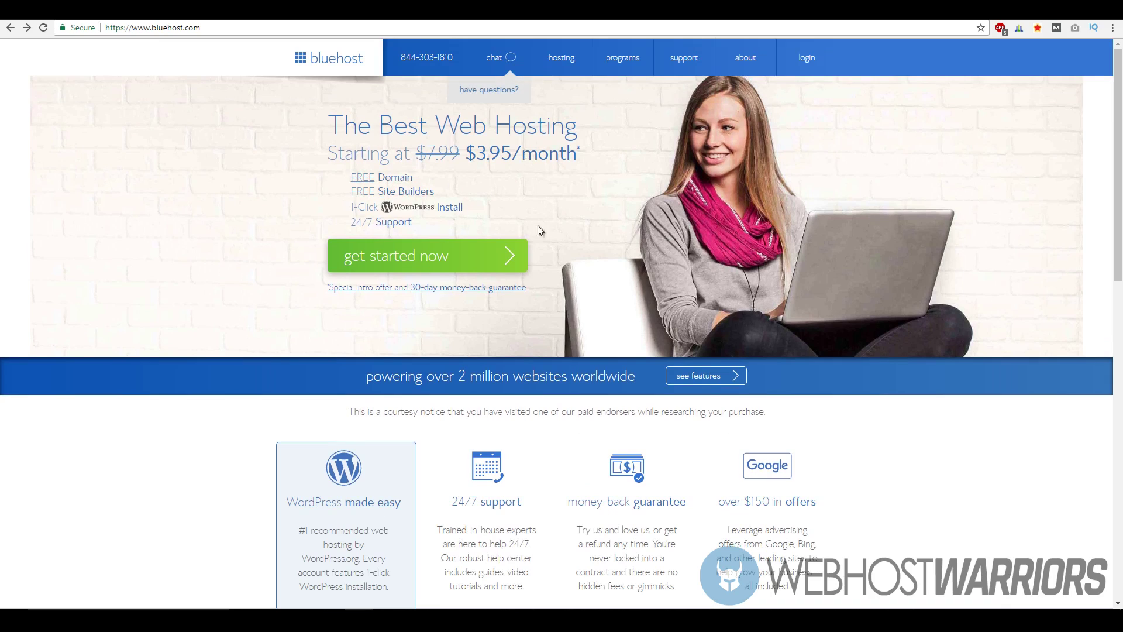
{"action": "scroll", "coordinate": [493, 197], "scroll_direction": "down", "scroll_amount": 2}
{"action": "scroll", "coordinate": [496, 193], "scroll_direction": "down", "scroll_amount": 2}
{"action": "scroll", "coordinate": [496, 194], "scroll_direction": "down", "scroll_amount": 2}
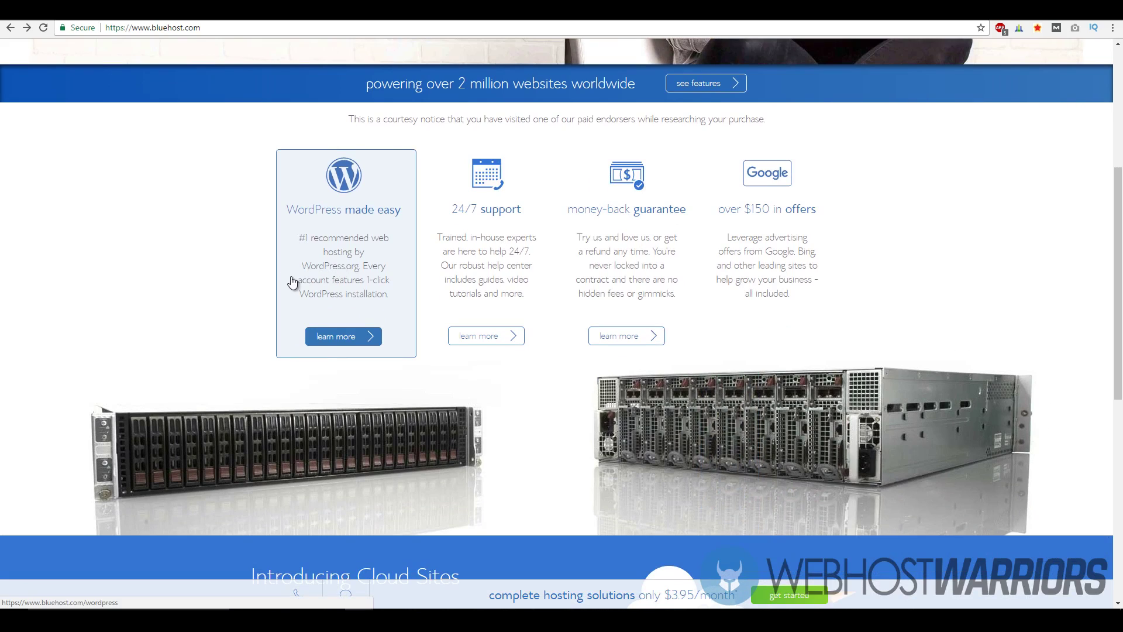
{"action": "scroll", "coordinate": [259, 280], "scroll_direction": "up", "scroll_amount": 3}
{"action": "scroll", "coordinate": [268, 283], "scroll_direction": "down", "scroll_amount": 3}
{"action": "scroll", "coordinate": [351, 299], "scroll_direction": "down", "scroll_amount": 3}
{"action": "scroll", "coordinate": [467, 362], "scroll_direction": "up", "scroll_amount": 3}
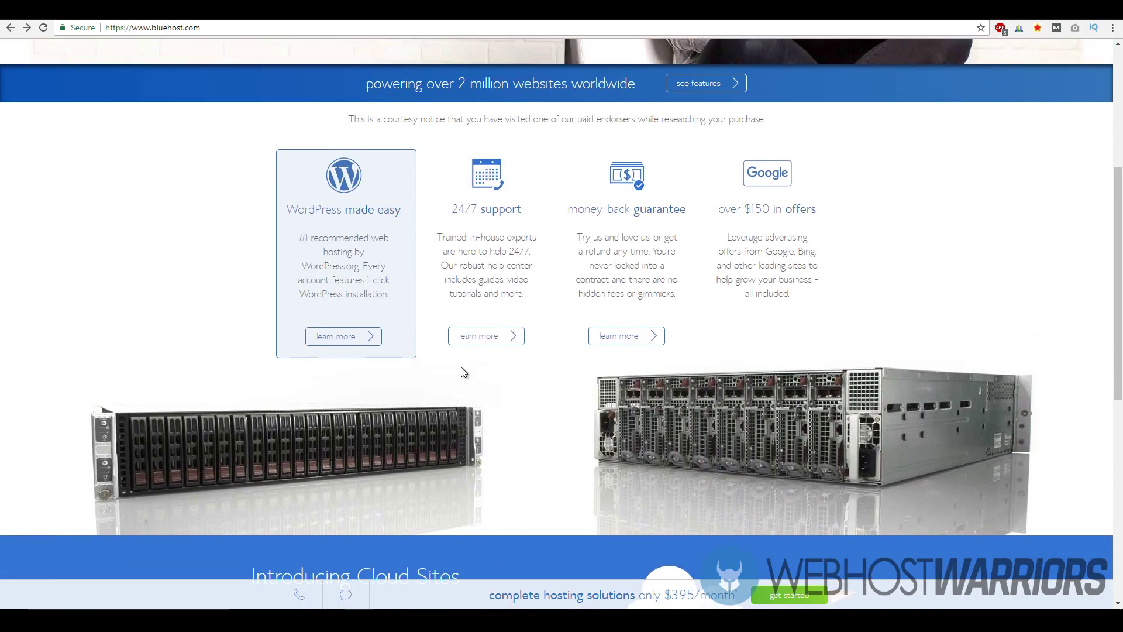
{"action": "scroll", "coordinate": [460, 367], "scroll_direction": "up", "scroll_amount": 3}
{"action": "scroll", "coordinate": [460, 367], "scroll_direction": "up", "scroll_amount": 3}
{"action": "scroll", "coordinate": [515, 176], "scroll_direction": "up", "scroll_amount": 2}
{"action": "scroll", "coordinate": [527, 263], "scroll_direction": "down", "scroll_amount": 5}
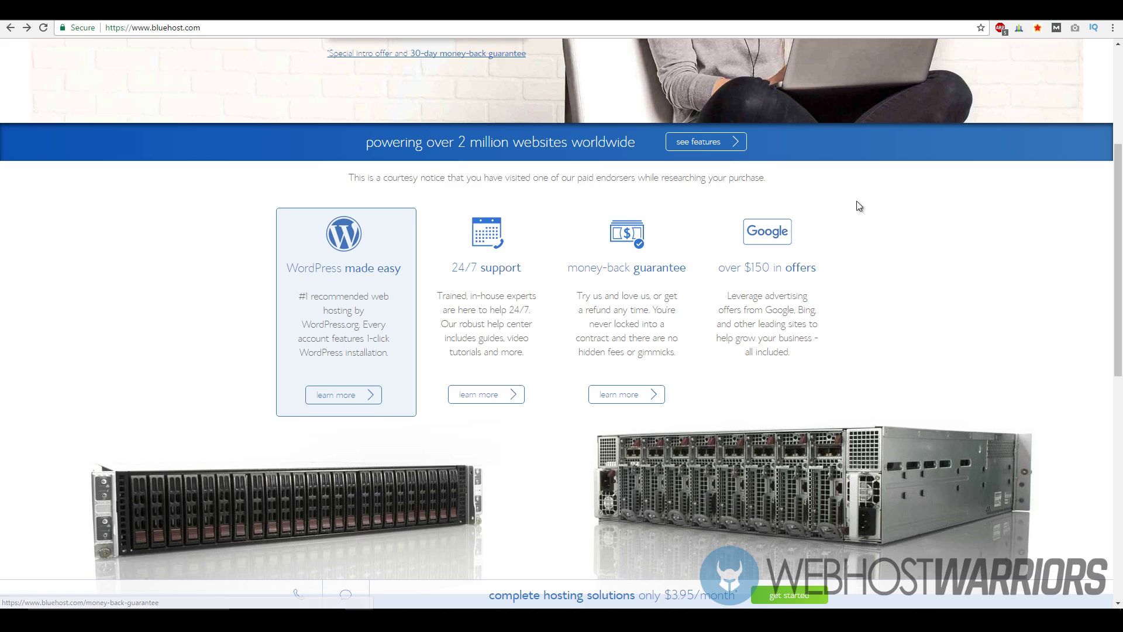
{"action": "scroll", "coordinate": [925, 282], "scroll_direction": "down", "scroll_amount": 1}
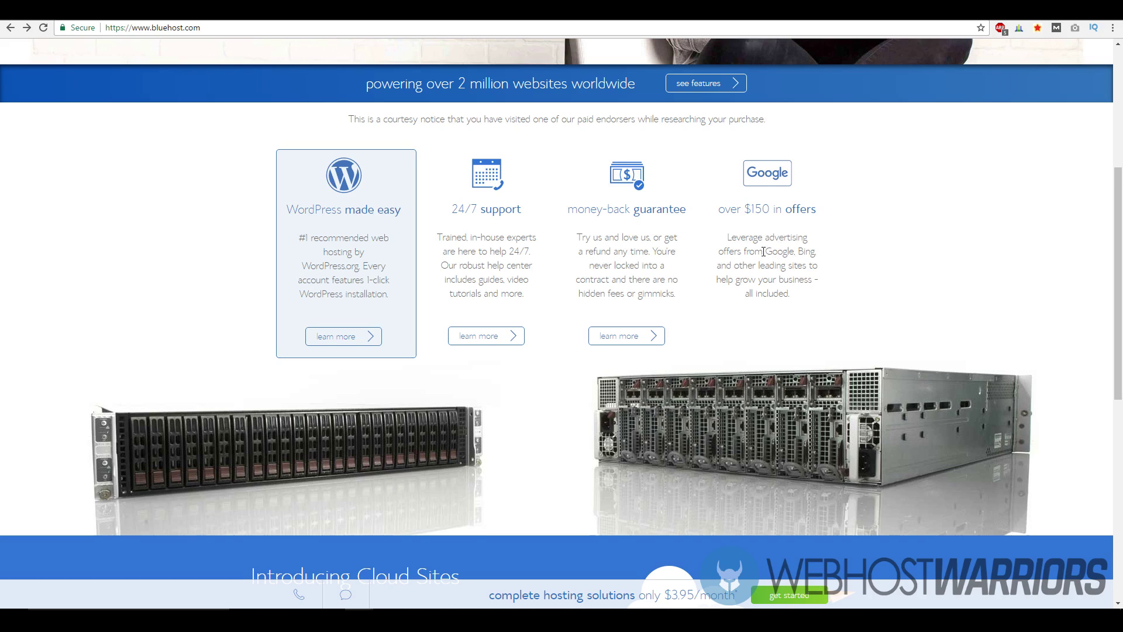
{"action": "scroll", "coordinate": [796, 307], "scroll_direction": "up", "scroll_amount": 2}
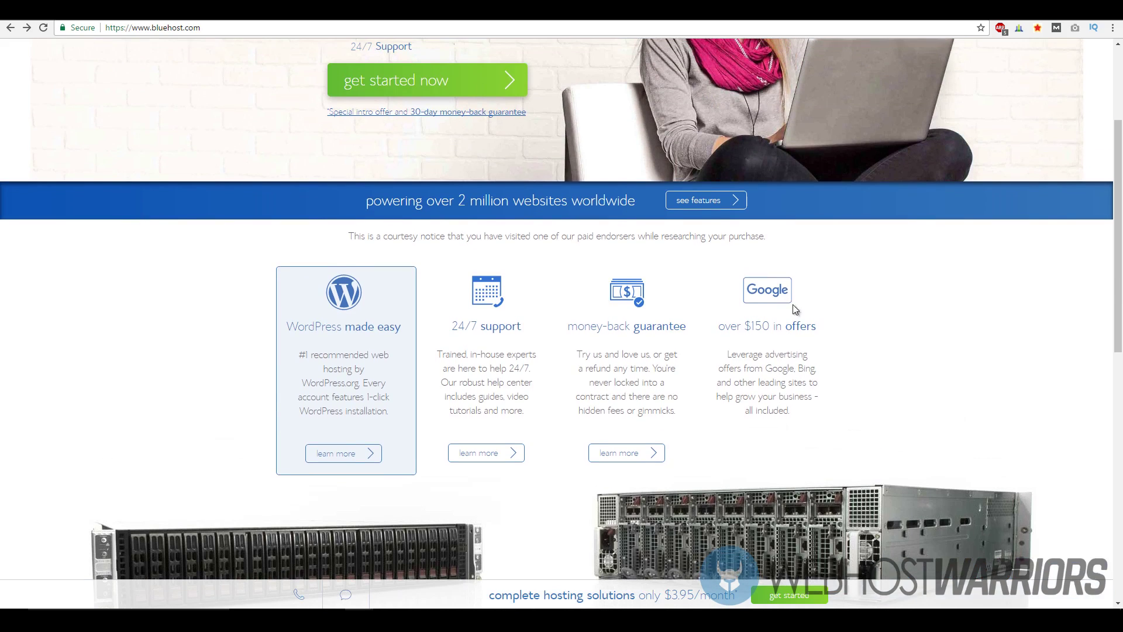
{"action": "scroll", "coordinate": [796, 308], "scroll_direction": "up", "scroll_amount": 3}
{"action": "scroll", "coordinate": [774, 353], "scroll_direction": "up", "scroll_amount": 2}
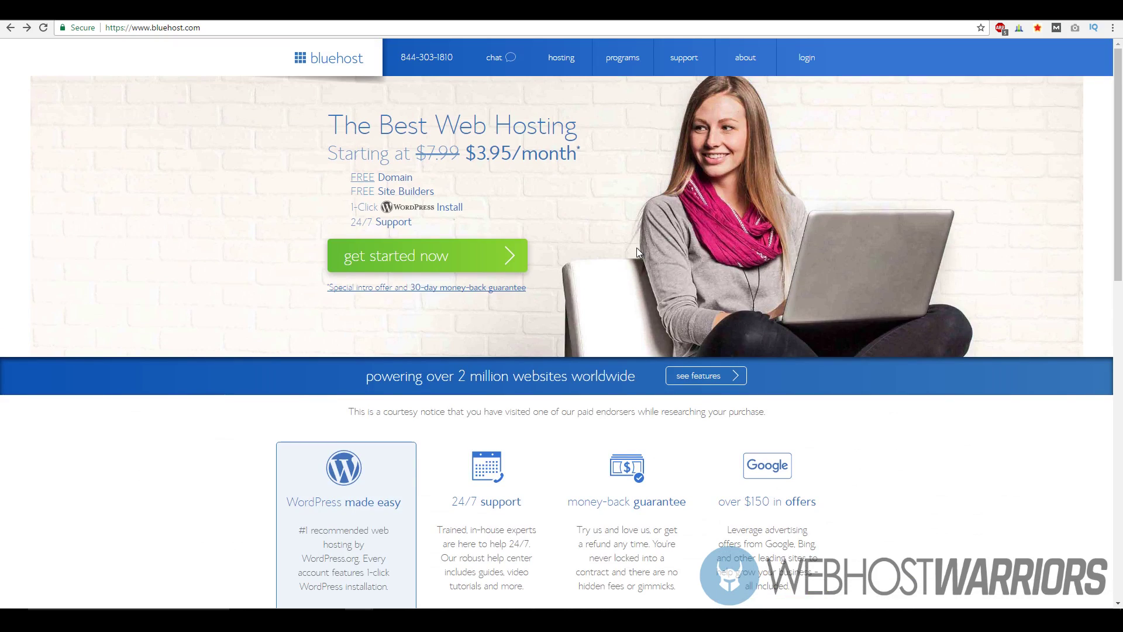
{"action": "left_click", "coordinate": [386, 256]}
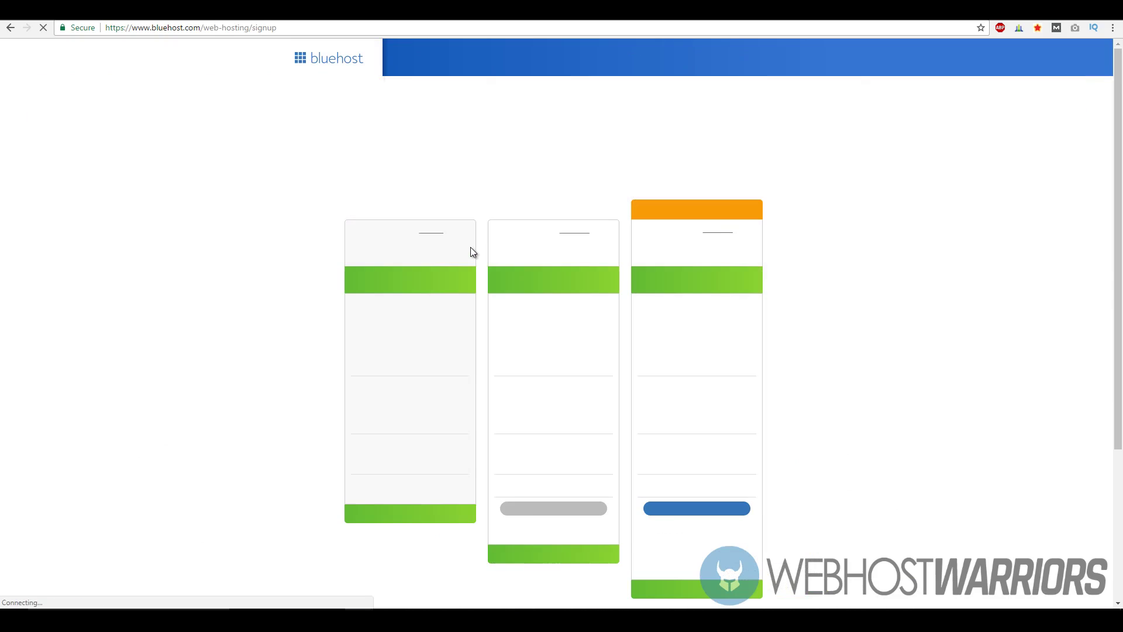
{"action": "scroll", "coordinate": [826, 197], "scroll_direction": "down", "scroll_amount": 1}
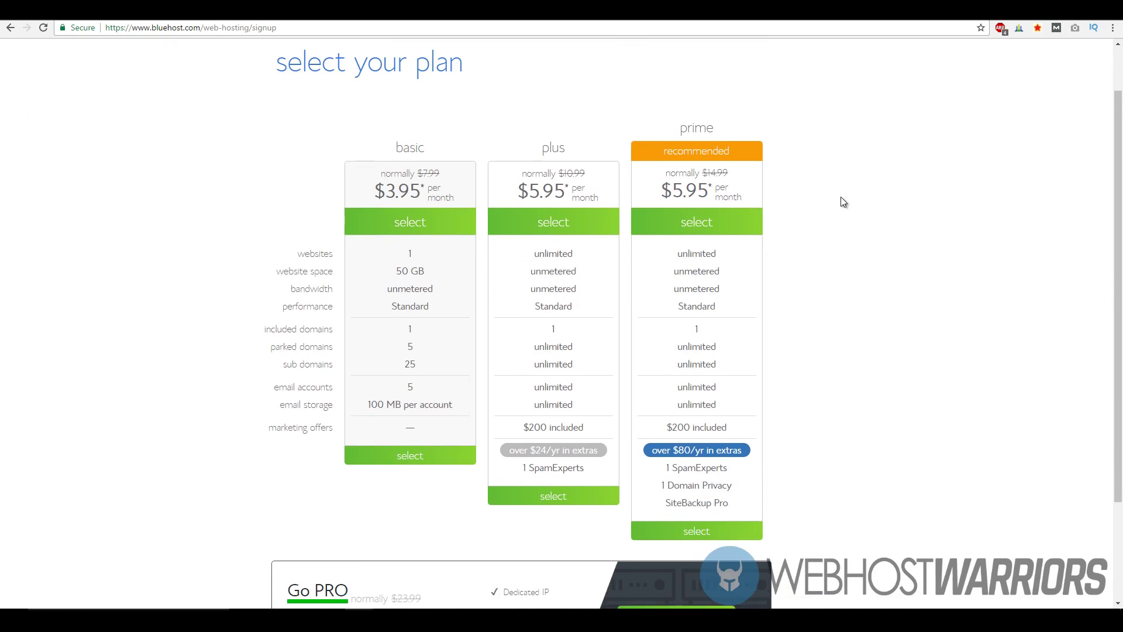
{"action": "scroll", "coordinate": [841, 196], "scroll_direction": "down", "scroll_amount": 1}
{"action": "scroll", "coordinate": [841, 220], "scroll_direction": "up", "scroll_amount": 1}
{"action": "scroll", "coordinate": [917, 277], "scroll_direction": "up", "scroll_amount": 1}
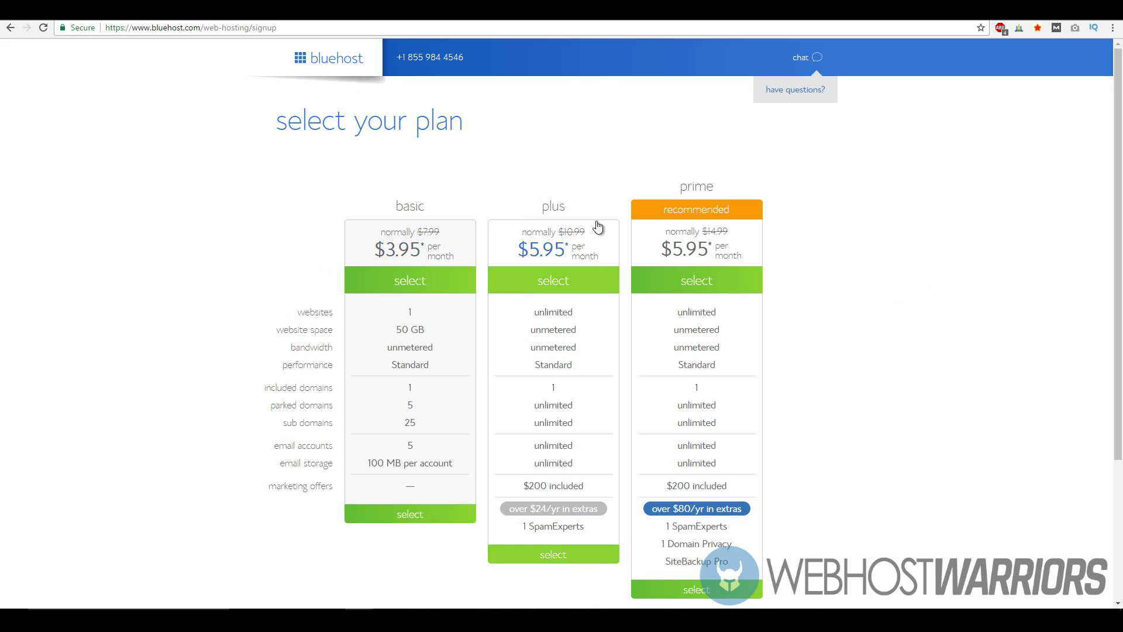
{"action": "scroll", "coordinate": [718, 221], "scroll_direction": "down", "scroll_amount": 2}
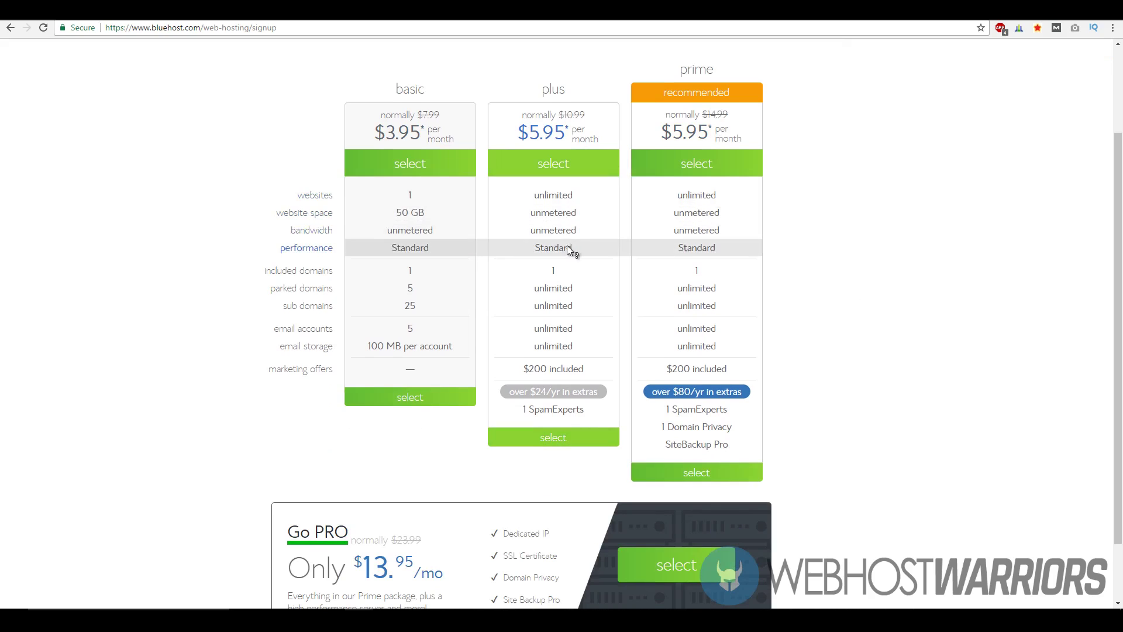
{"action": "scroll", "coordinate": [569, 248], "scroll_direction": "up", "scroll_amount": 1}
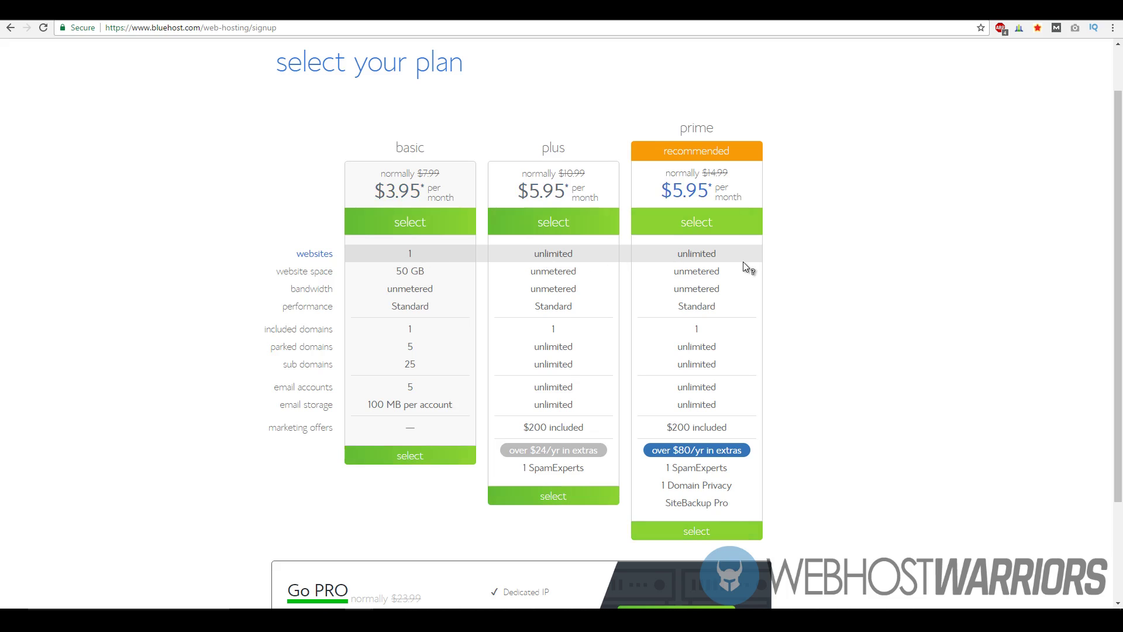
{"action": "scroll", "coordinate": [578, 230], "scroll_direction": "down", "scroll_amount": 1}
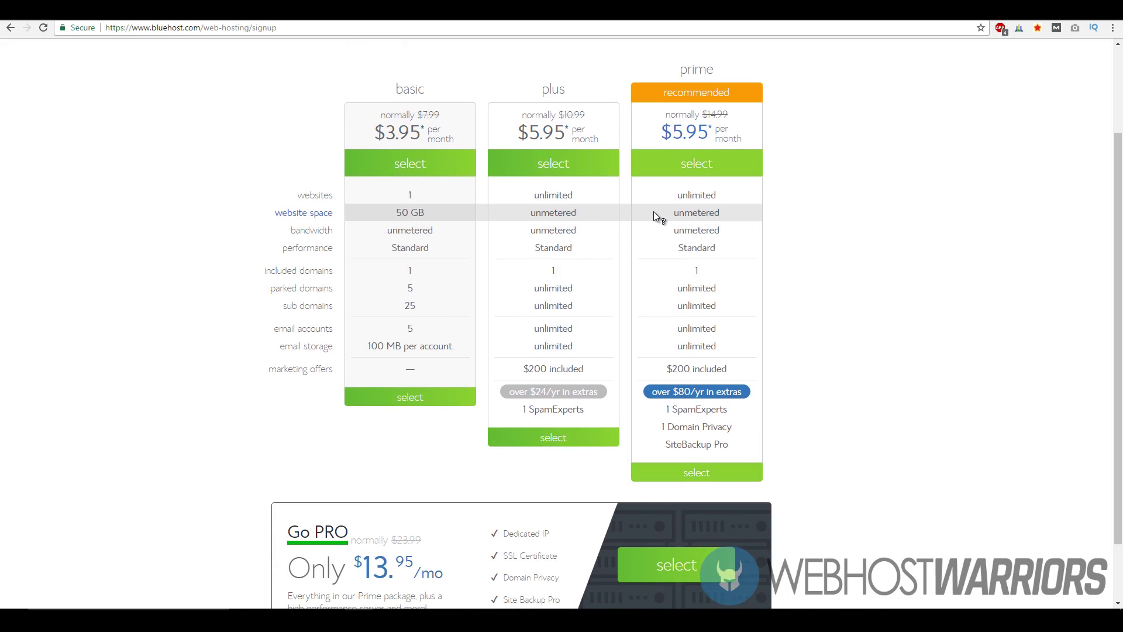
{"action": "scroll", "coordinate": [653, 212], "scroll_direction": "up", "scroll_amount": 1}
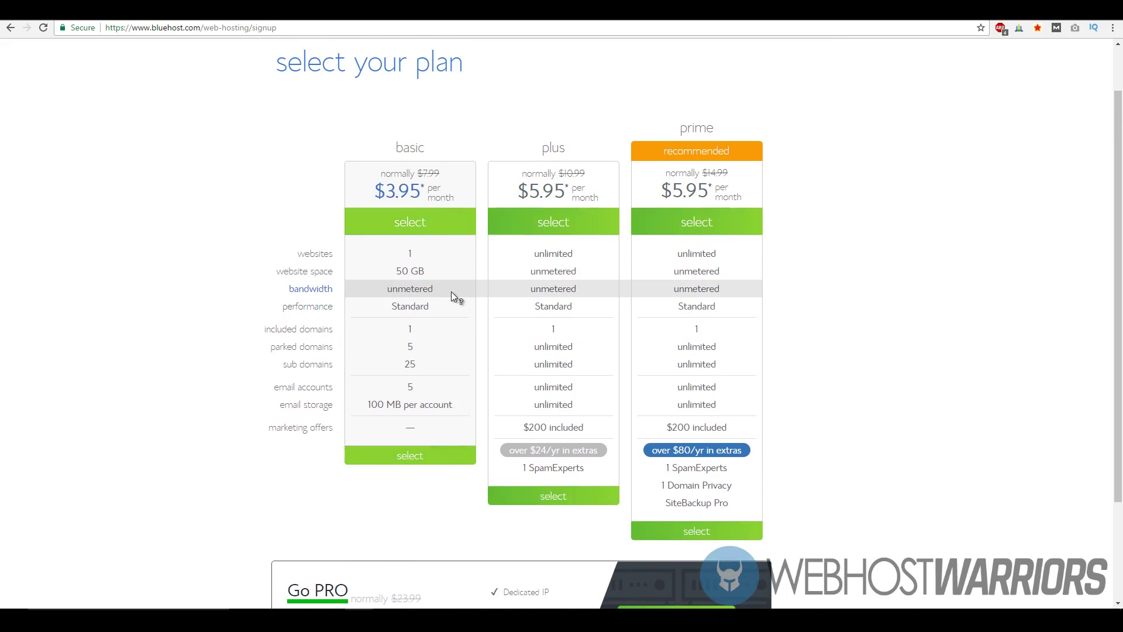
{"action": "scroll", "coordinate": [309, 274], "scroll_direction": "up", "scroll_amount": 1}
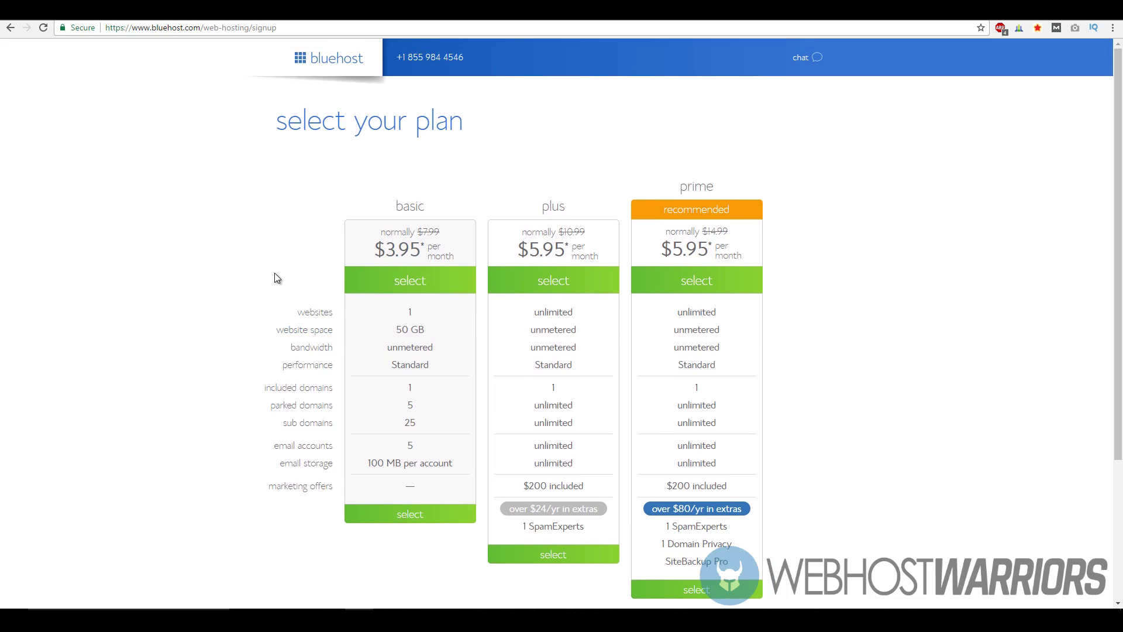
{"action": "scroll", "coordinate": [253, 271], "scroll_direction": "down", "scroll_amount": 1}
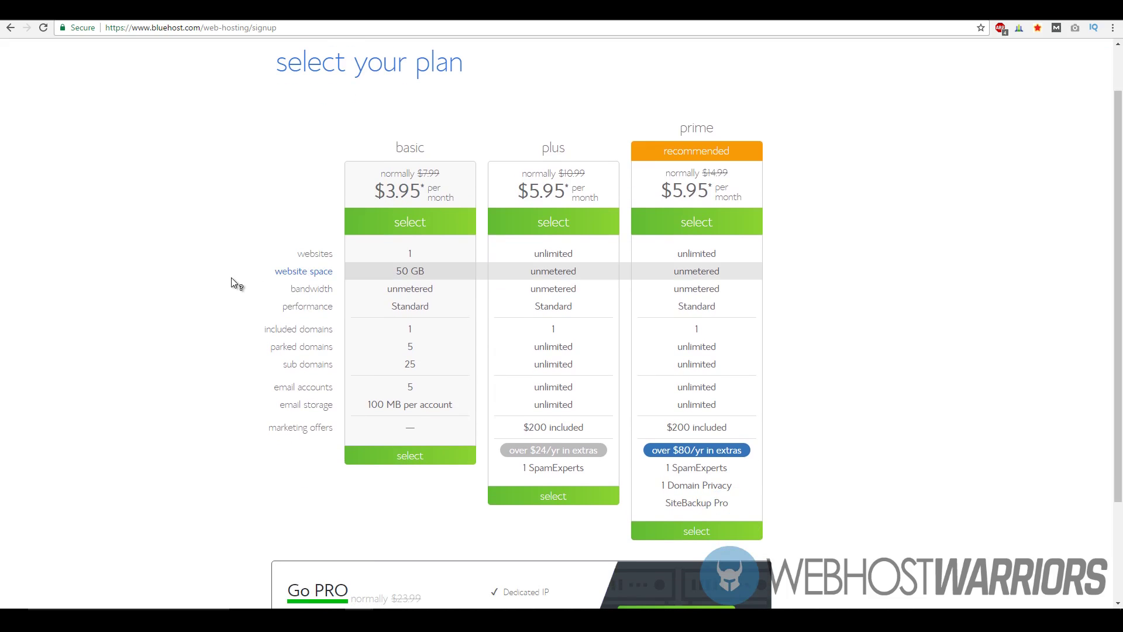
{"action": "scroll", "coordinate": [249, 271], "scroll_direction": "up", "scroll_amount": 1}
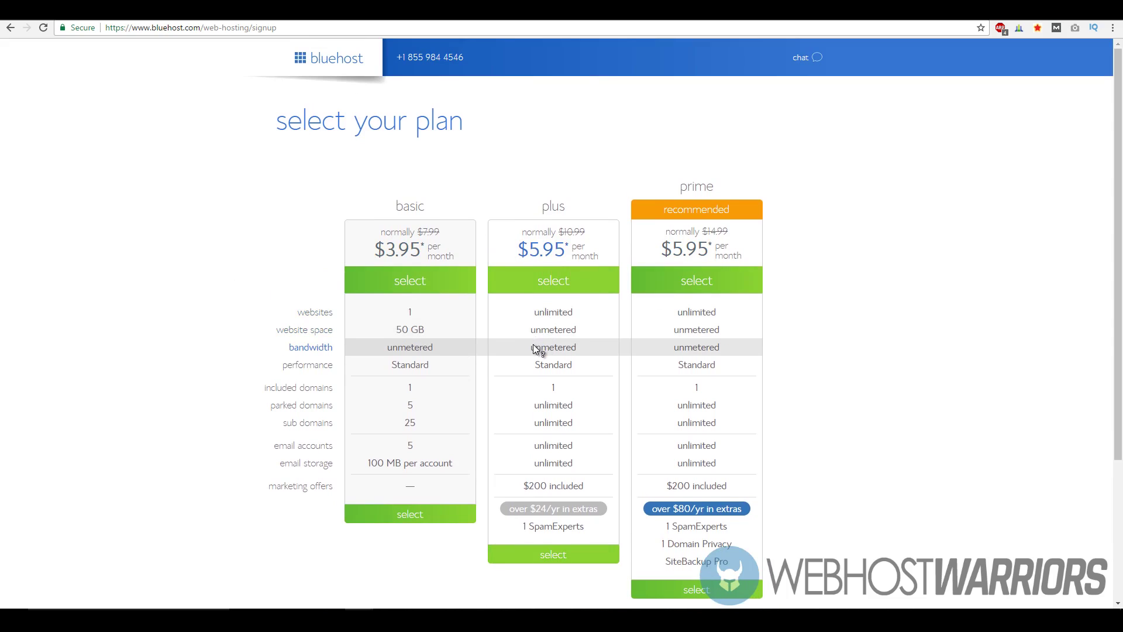
{"action": "scroll", "coordinate": [552, 342], "scroll_direction": "down", "scroll_amount": 1}
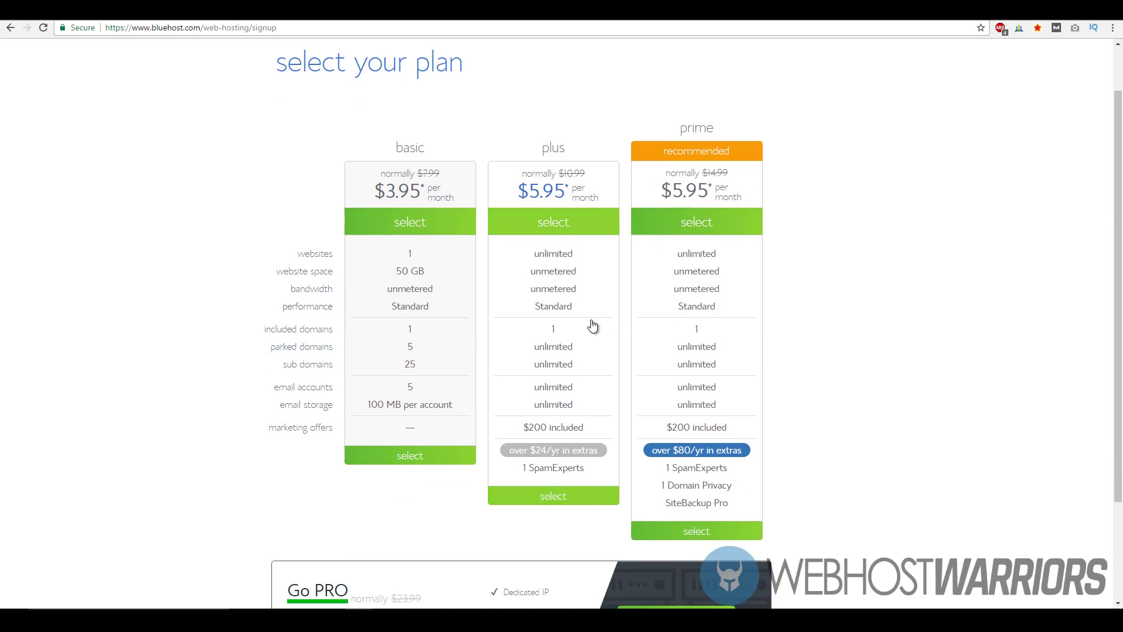
{"action": "scroll", "coordinate": [589, 310], "scroll_direction": "down", "scroll_amount": 1}
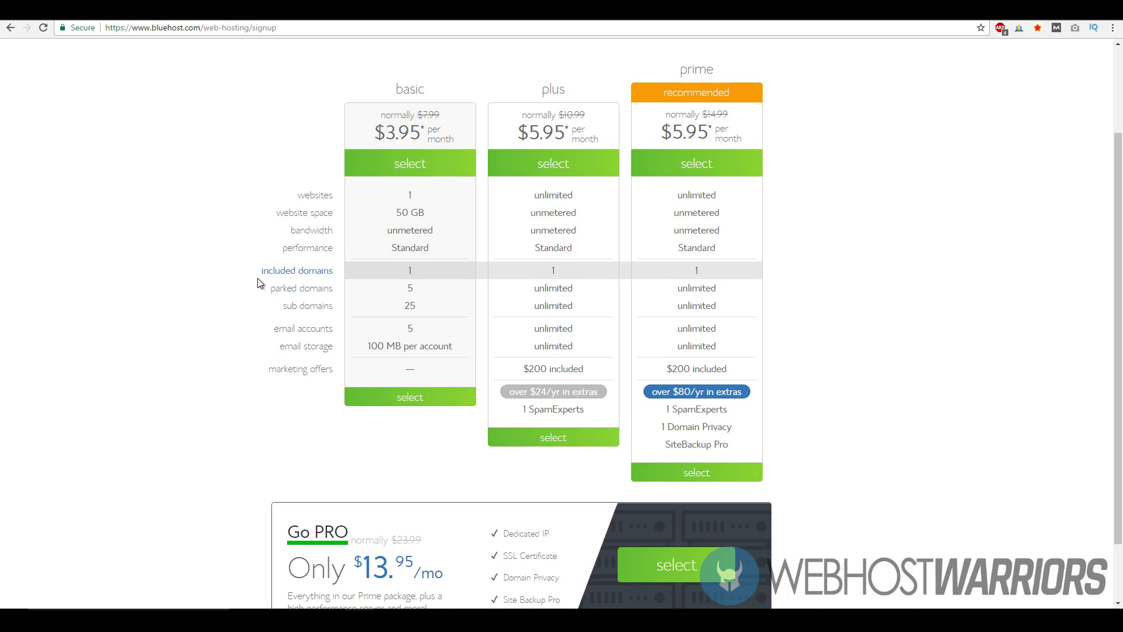
{"action": "scroll", "coordinate": [255, 278], "scroll_direction": "down", "scroll_amount": 1}
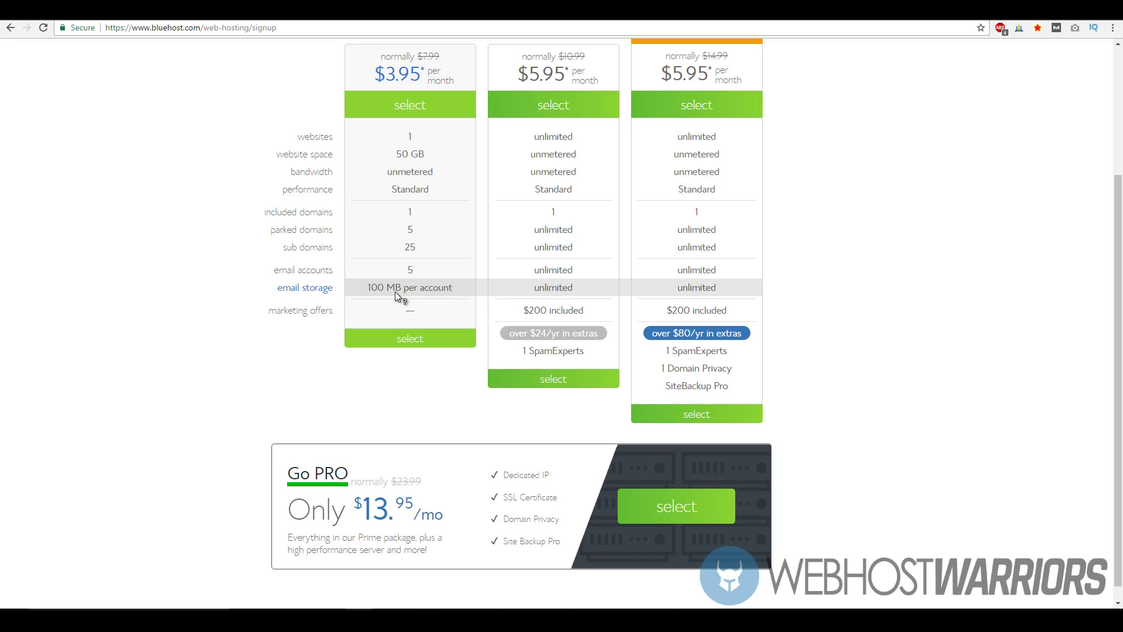
{"action": "scroll", "coordinate": [406, 292], "scroll_direction": "up", "scroll_amount": 1}
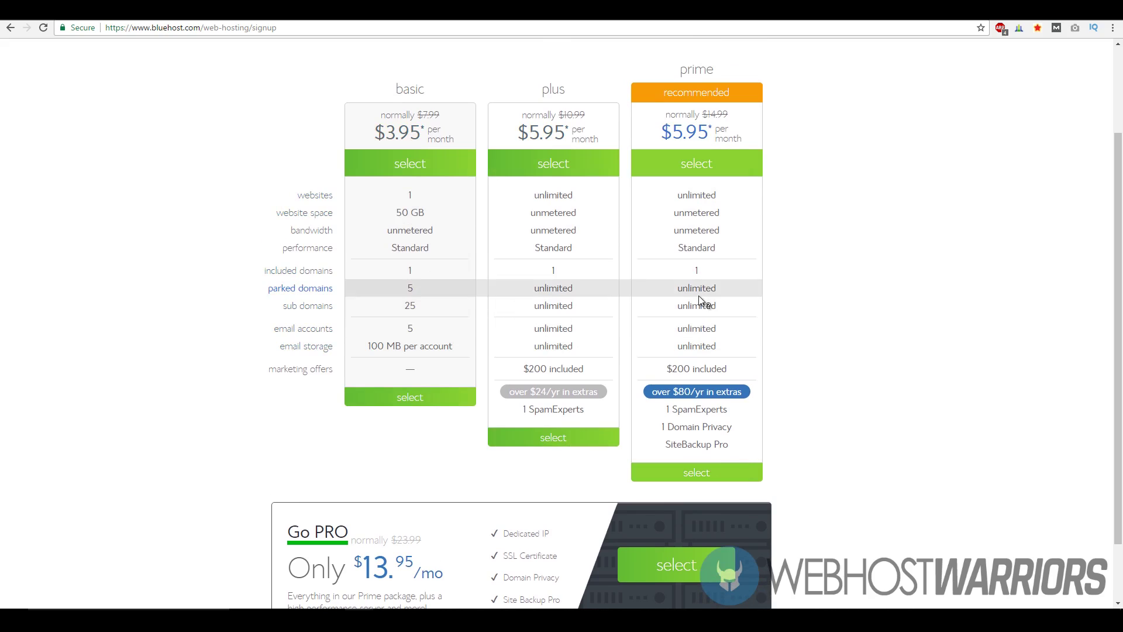
{"action": "scroll", "coordinate": [658, 237], "scroll_direction": "down", "scroll_amount": 1}
{"action": "scroll", "coordinate": [701, 220], "scroll_direction": "down", "scroll_amount": 1}
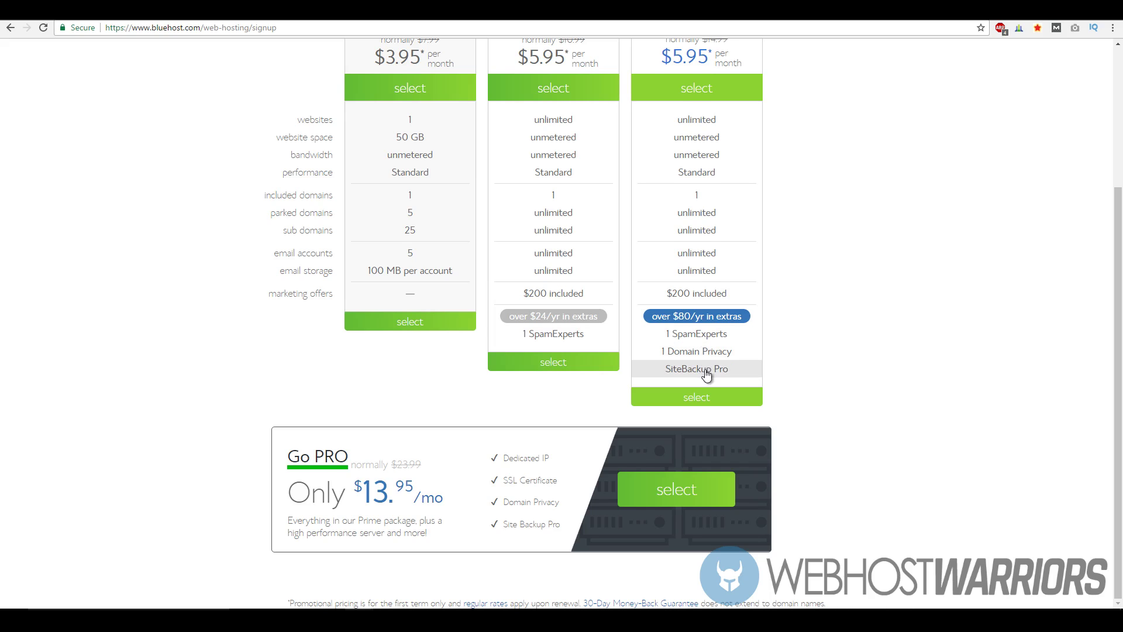
{"action": "scroll", "coordinate": [707, 375], "scroll_direction": "up", "scroll_amount": 1}
{"action": "scroll", "coordinate": [721, 168], "scroll_direction": "up", "scroll_amount": 1}
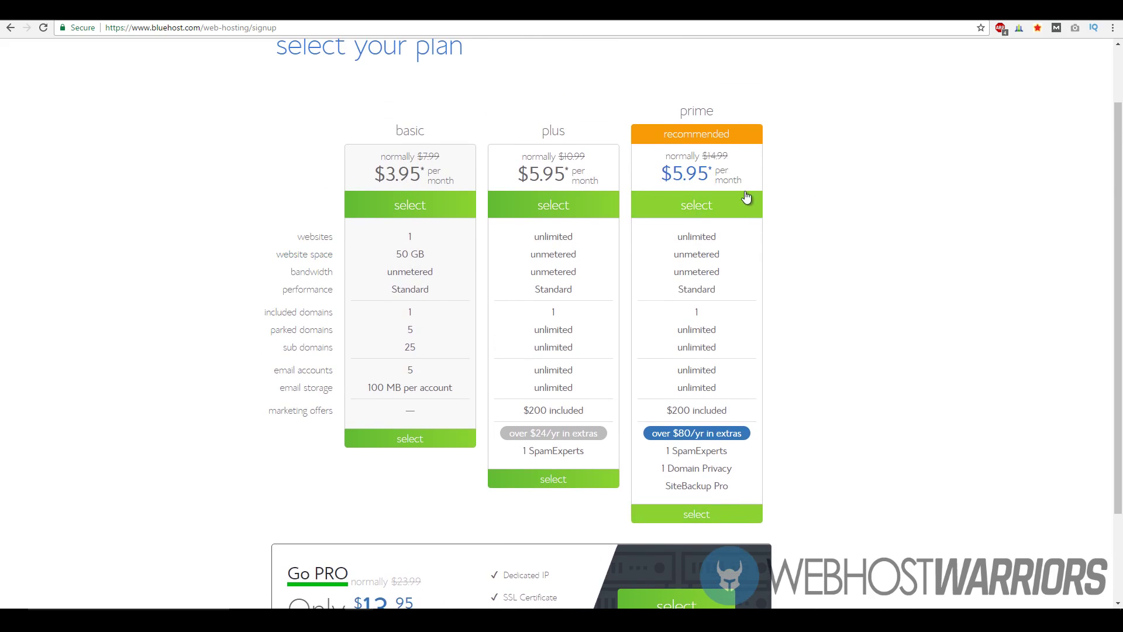
{"action": "scroll", "coordinate": [746, 196], "scroll_direction": "down", "scroll_amount": 1}
{"action": "scroll", "coordinate": [813, 284], "scroll_direction": "up", "scroll_amount": 1}
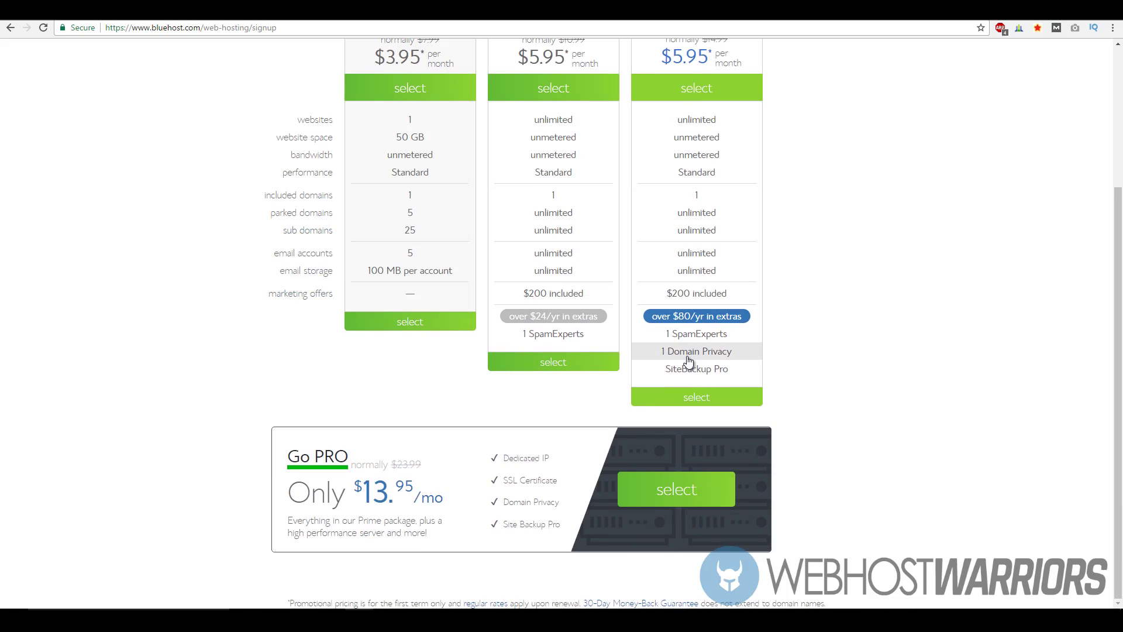
{"action": "scroll", "coordinate": [686, 340], "scroll_direction": "up", "scroll_amount": 2}
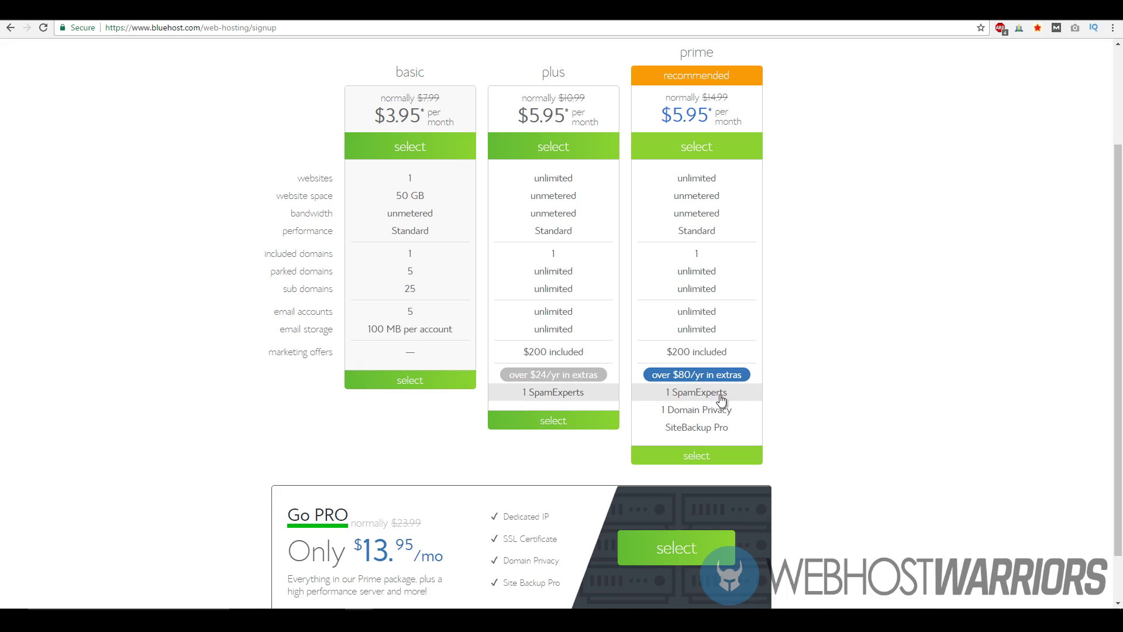
{"action": "scroll", "coordinate": [813, 397], "scroll_direction": "up", "scroll_amount": 2}
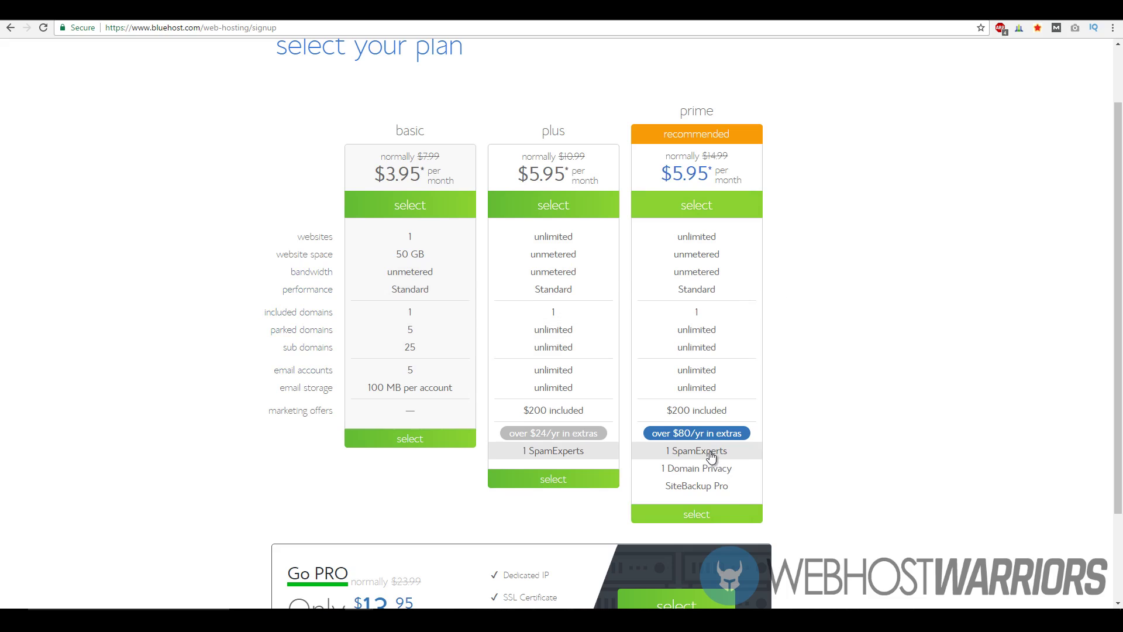
{"action": "scroll", "coordinate": [786, 369], "scroll_direction": "down", "scroll_amount": 1}
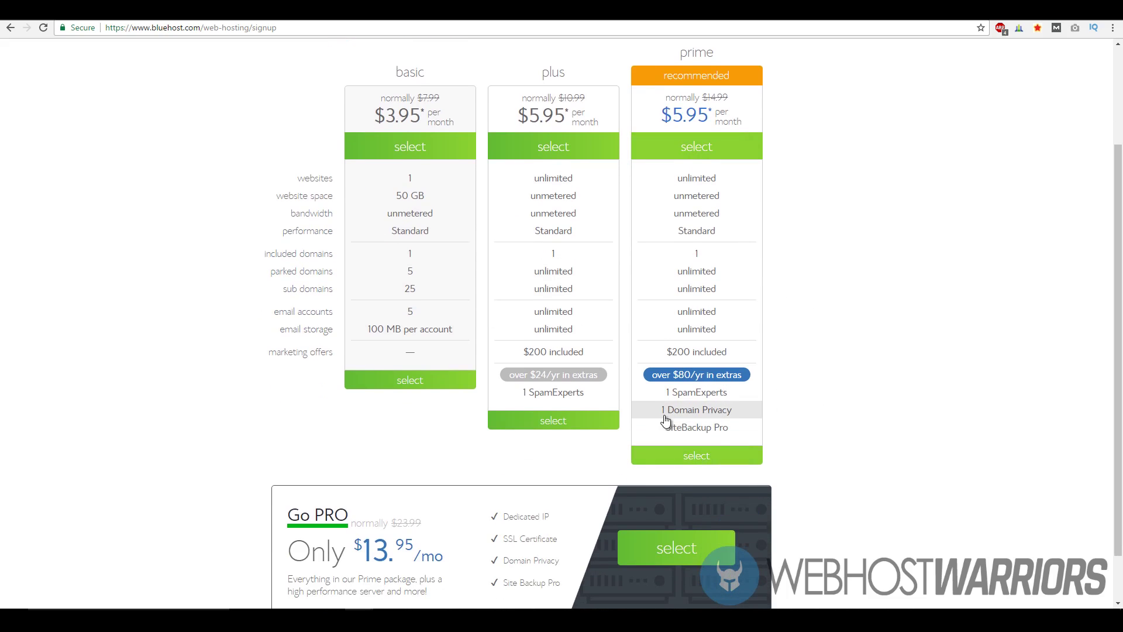
{"action": "scroll", "coordinate": [728, 421], "scroll_direction": "up", "scroll_amount": 1}
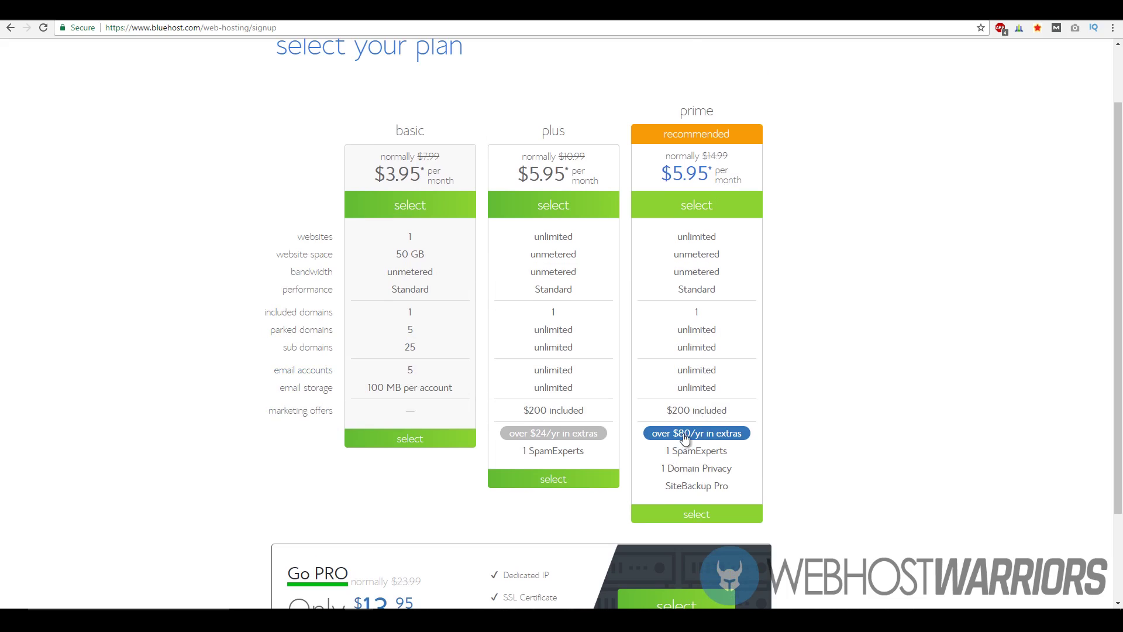
{"action": "scroll", "coordinate": [825, 278], "scroll_direction": "down", "scroll_amount": 1}
{"action": "scroll", "coordinate": [824, 277], "scroll_direction": "down", "scroll_amount": 1}
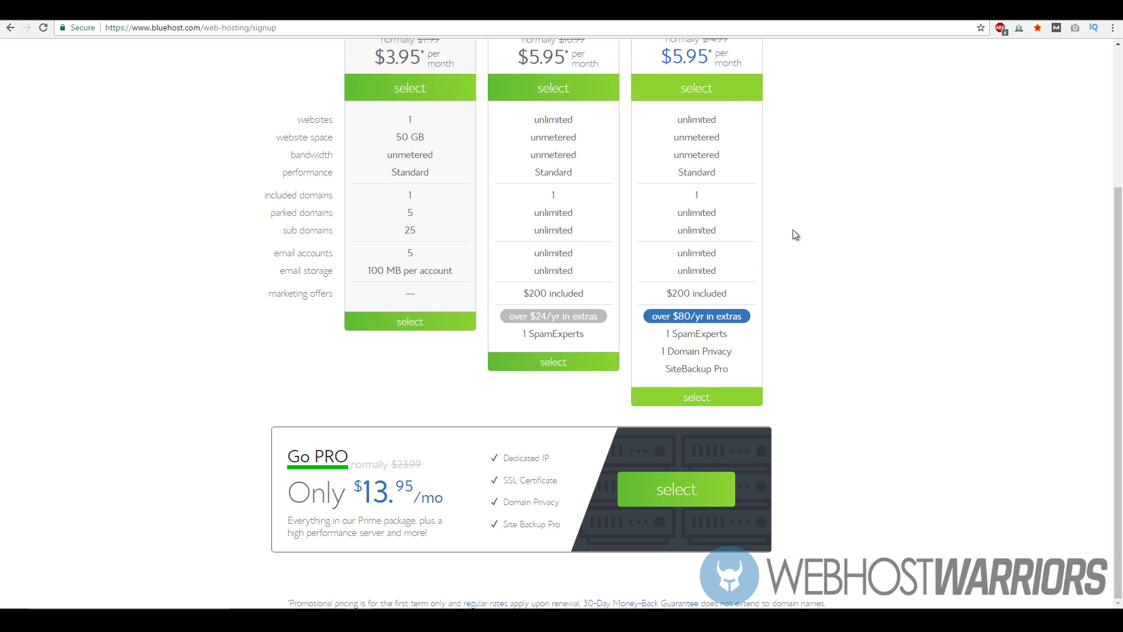
{"action": "scroll", "coordinate": [753, 335], "scroll_direction": "up", "scroll_amount": 2}
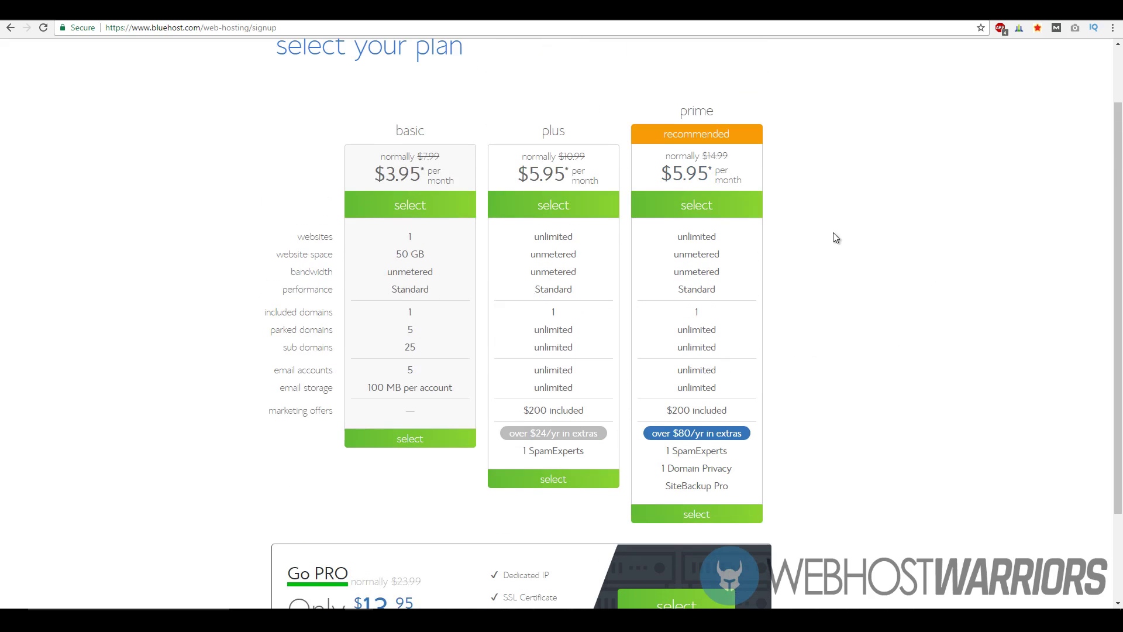
{"action": "scroll", "coordinate": [834, 256], "scroll_direction": "down", "scroll_amount": 1}
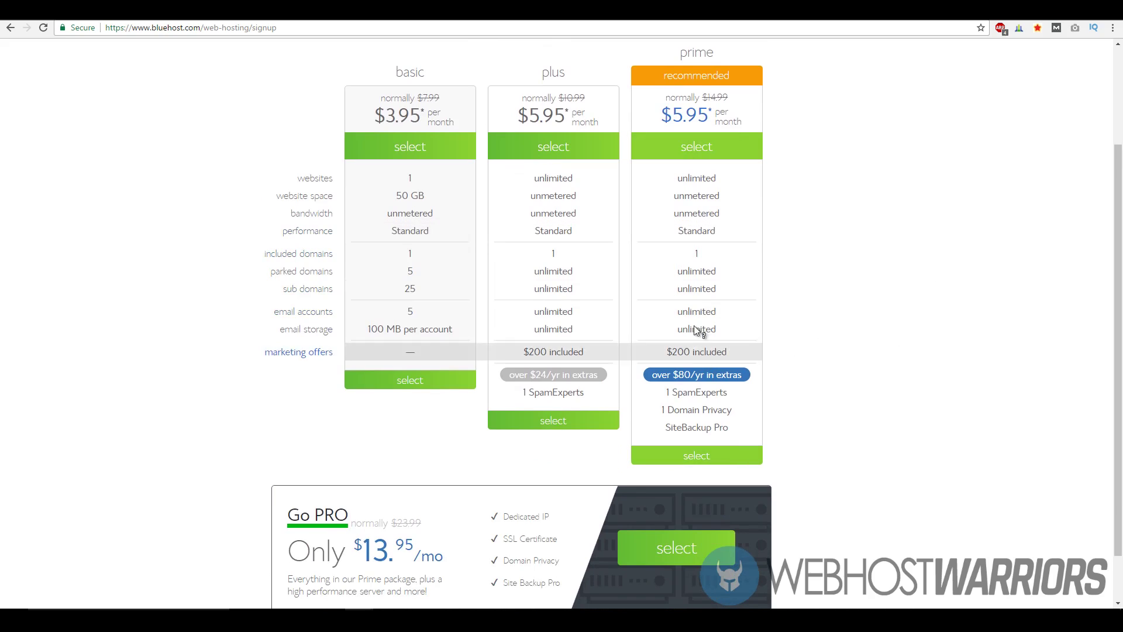
{"action": "scroll", "coordinate": [845, 254], "scroll_direction": "down", "scroll_amount": 1}
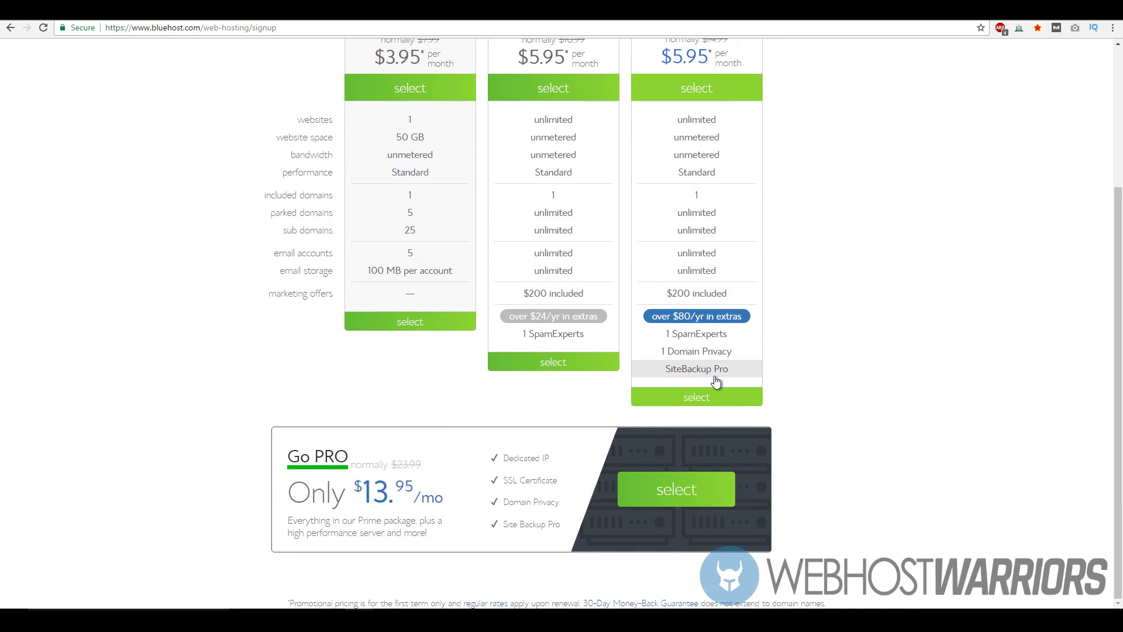
{"action": "scroll", "coordinate": [723, 381], "scroll_direction": "up", "scroll_amount": 1}
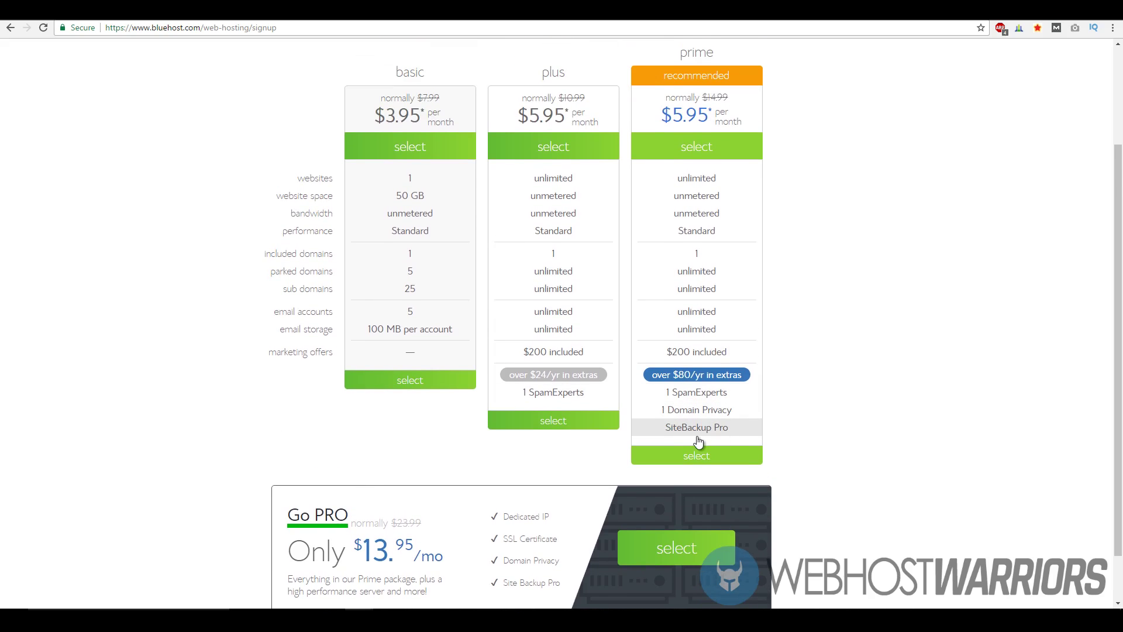
{"action": "scroll", "coordinate": [807, 438], "scroll_direction": "up", "scroll_amount": 1}
{"action": "scroll", "coordinate": [811, 387], "scroll_direction": "up", "scroll_amount": 2}
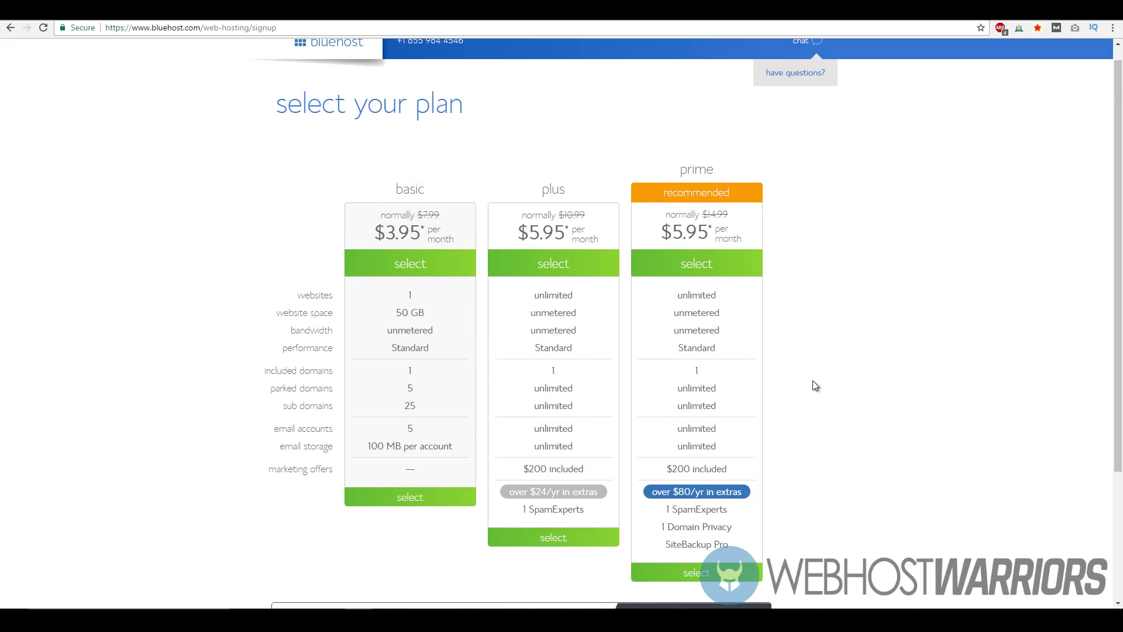
{"action": "scroll", "coordinate": [833, 372], "scroll_direction": "down", "scroll_amount": 1}
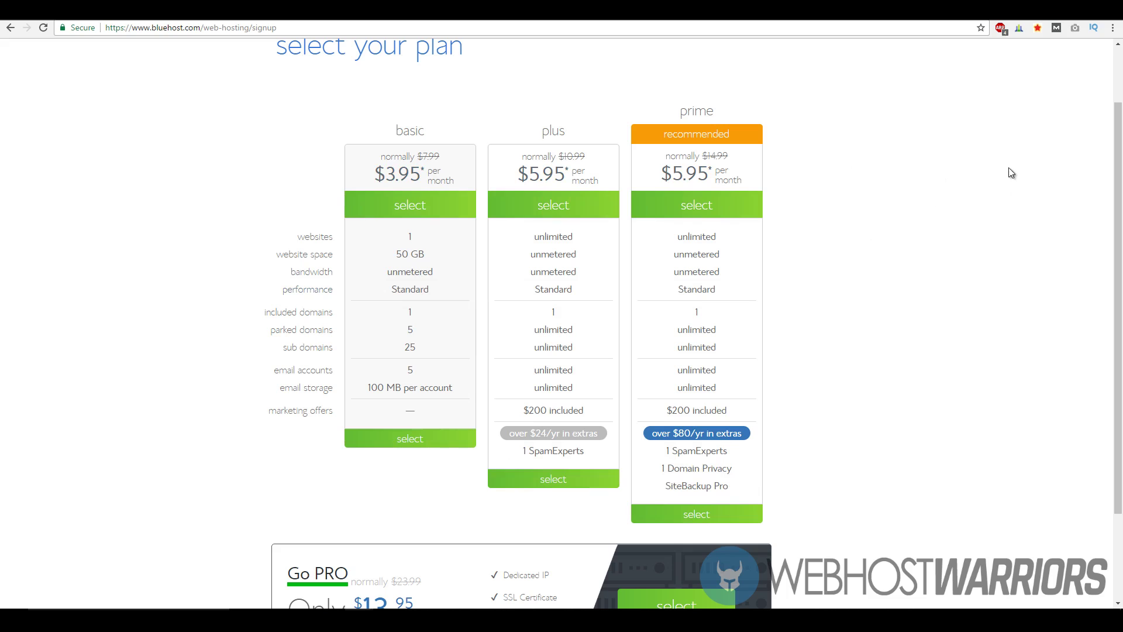
{"action": "scroll", "coordinate": [905, 364], "scroll_direction": "up", "scroll_amount": 2}
{"action": "scroll", "coordinate": [906, 364], "scroll_direction": "down", "scroll_amount": 2}
{"action": "scroll", "coordinate": [906, 363], "scroll_direction": "up", "scroll_amount": 2}
{"action": "scroll", "coordinate": [906, 364], "scroll_direction": "up", "scroll_amount": 1}
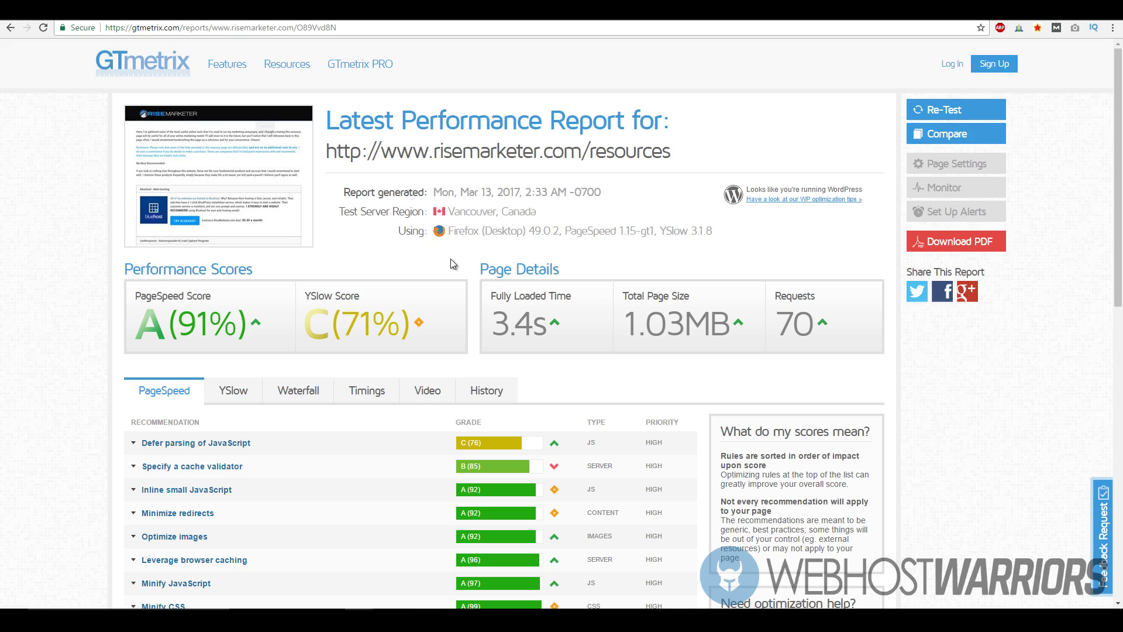
Step: Highlight the GTmetrix Test Server Region line and its Vancouver, Canada location
{"action": "left_click_drag", "start_coordinate": [344, 213], "coordinate": [537, 213]}
{"action": "left_click", "coordinate": [542, 218]}
{"action": "double_click", "coordinate": [531, 213]}
{"action": "left_click", "coordinate": [508, 221]}
{"action": "scroll", "coordinate": [1091, 185], "scroll_direction": "down", "scroll_amount": 1}
{"action": "scroll", "coordinate": [1090, 184], "scroll_direction": "up", "scroll_amount": 1}
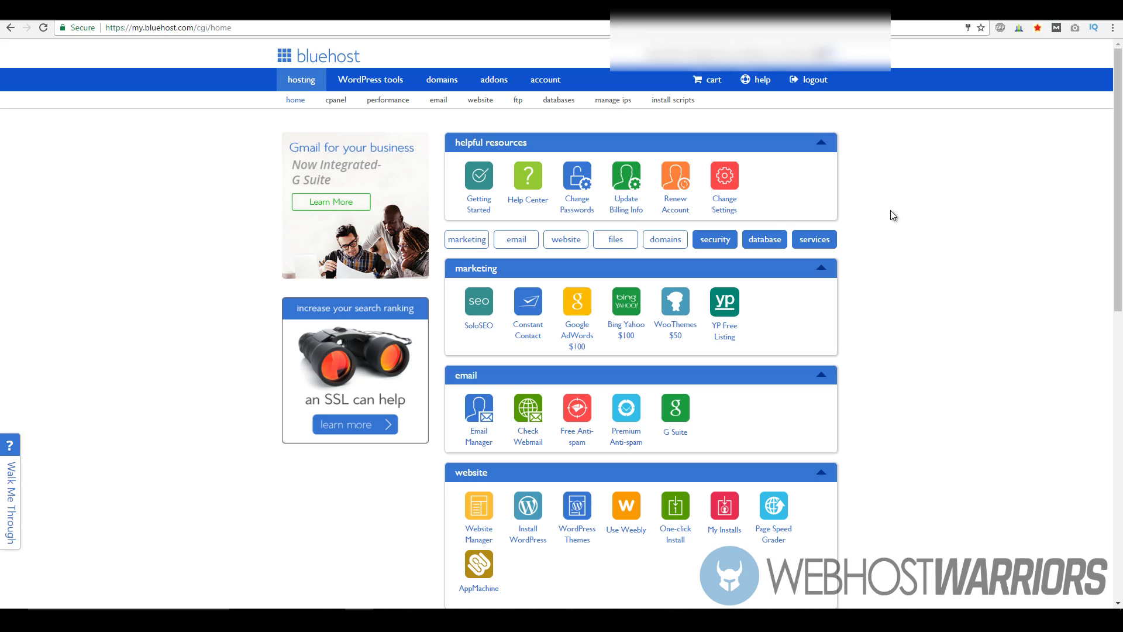
{"action": "scroll", "coordinate": [890, 209], "scroll_direction": "down", "scroll_amount": 2}
{"action": "scroll", "coordinate": [890, 210], "scroll_direction": "up", "scroll_amount": 2}
{"action": "scroll", "coordinate": [891, 210], "scroll_direction": "down", "scroll_amount": 1}
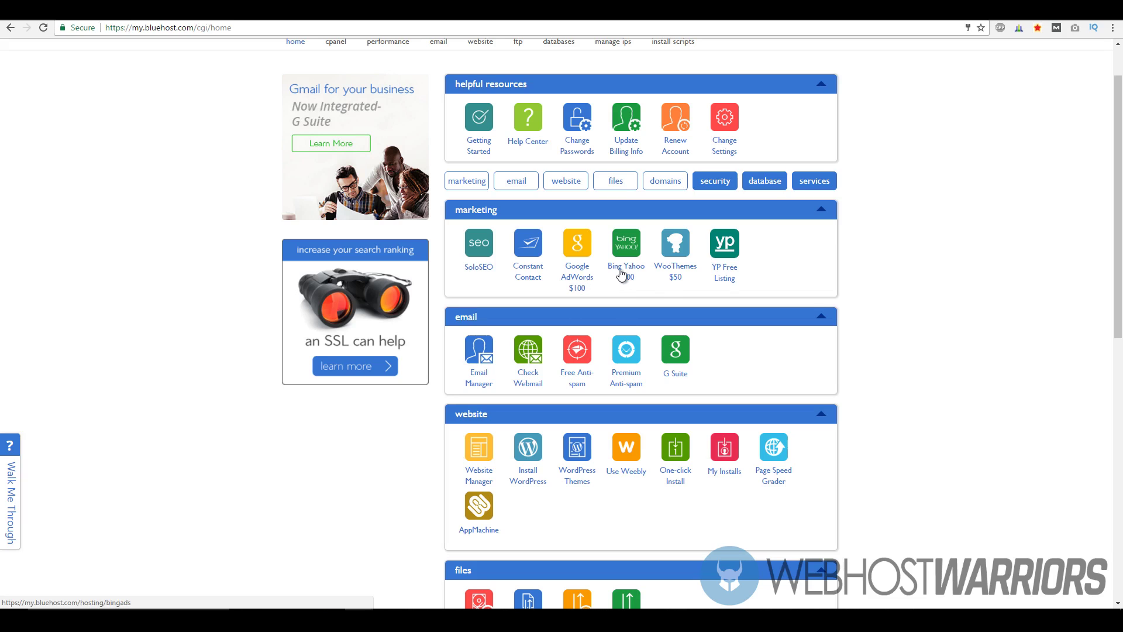
{"action": "scroll", "coordinate": [676, 273], "scroll_direction": "down", "scroll_amount": 1}
{"action": "scroll", "coordinate": [676, 274], "scroll_direction": "down", "scroll_amount": 1}
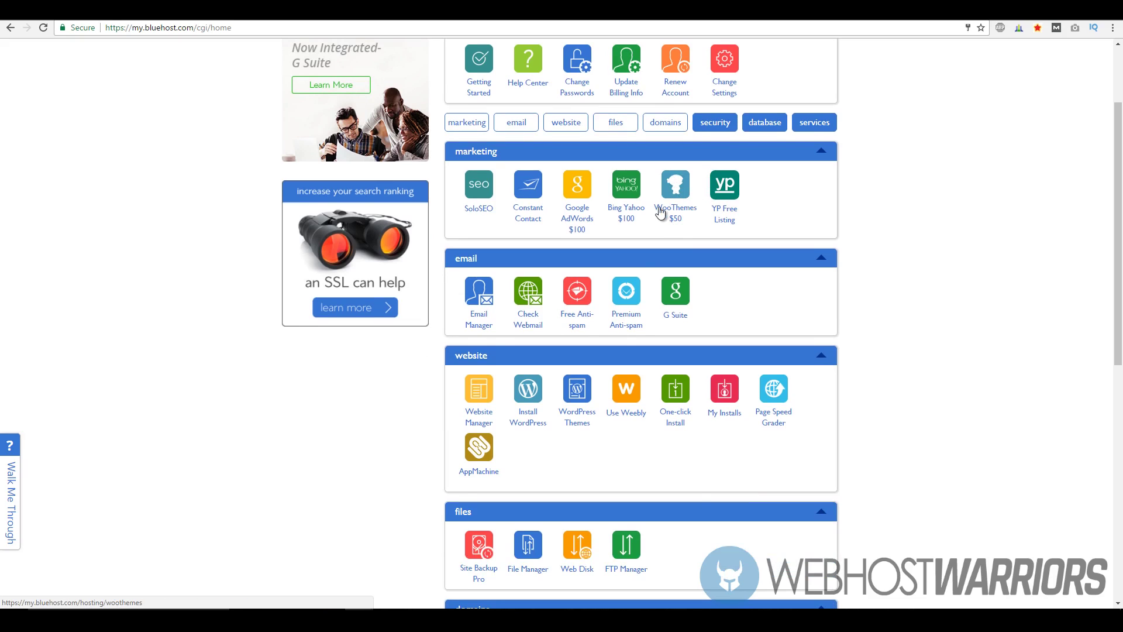
{"action": "scroll", "coordinate": [670, 216], "scroll_direction": "down", "scroll_amount": 1}
{"action": "scroll", "coordinate": [1009, 267], "scroll_direction": "down", "scroll_amount": 2}
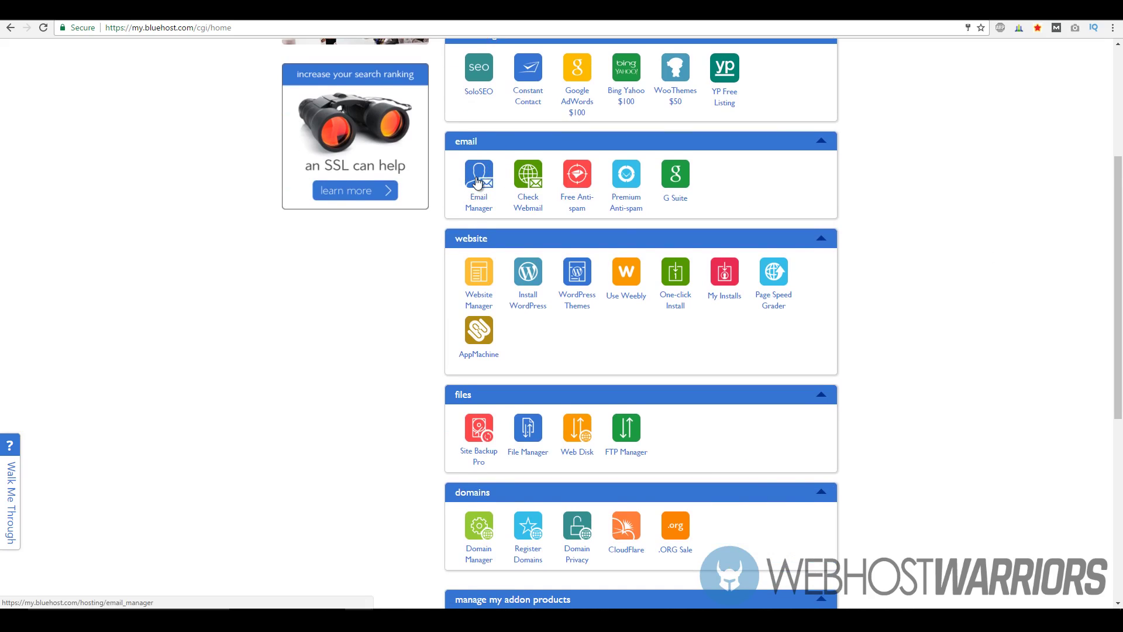
{"action": "scroll", "coordinate": [477, 180], "scroll_direction": "down", "scroll_amount": 2}
{"action": "scroll", "coordinate": [450, 171], "scroll_direction": "down", "scroll_amount": 2}
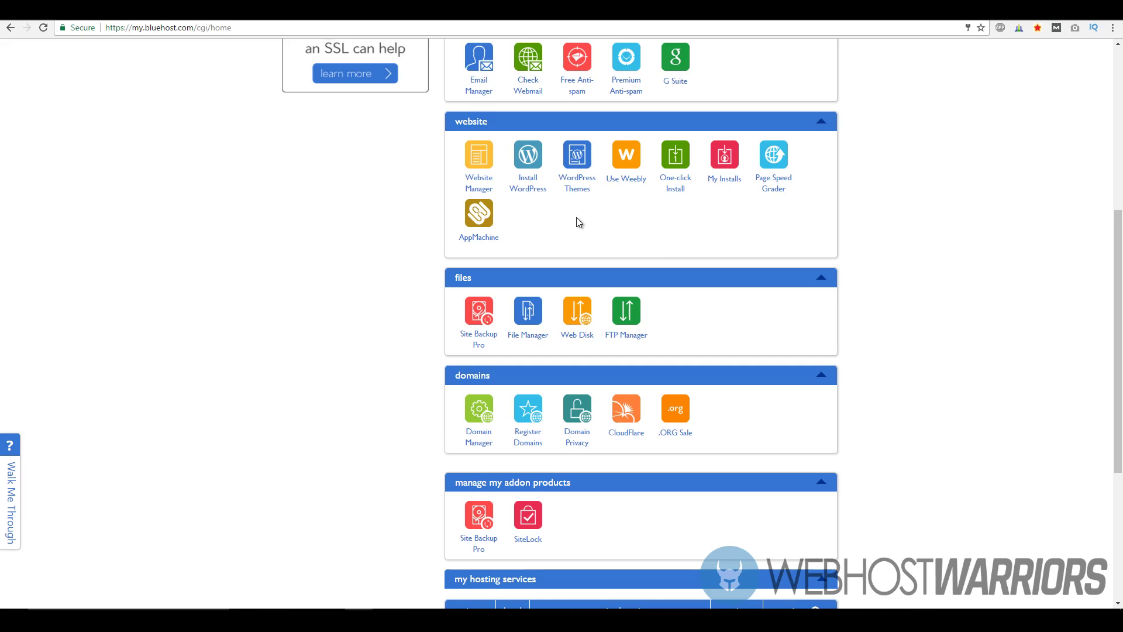
{"action": "scroll", "coordinate": [683, 252], "scroll_direction": "up", "scroll_amount": 1}
{"action": "scroll", "coordinate": [684, 251], "scroll_direction": "up", "scroll_amount": 1}
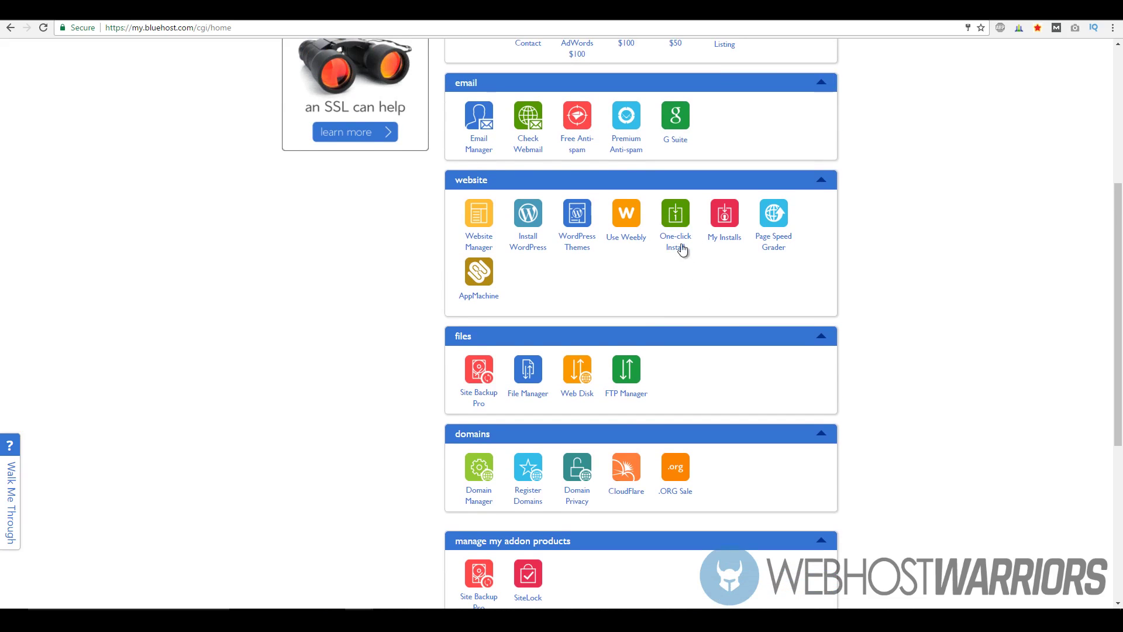
{"action": "scroll", "coordinate": [690, 244], "scroll_direction": "down", "scroll_amount": 2}
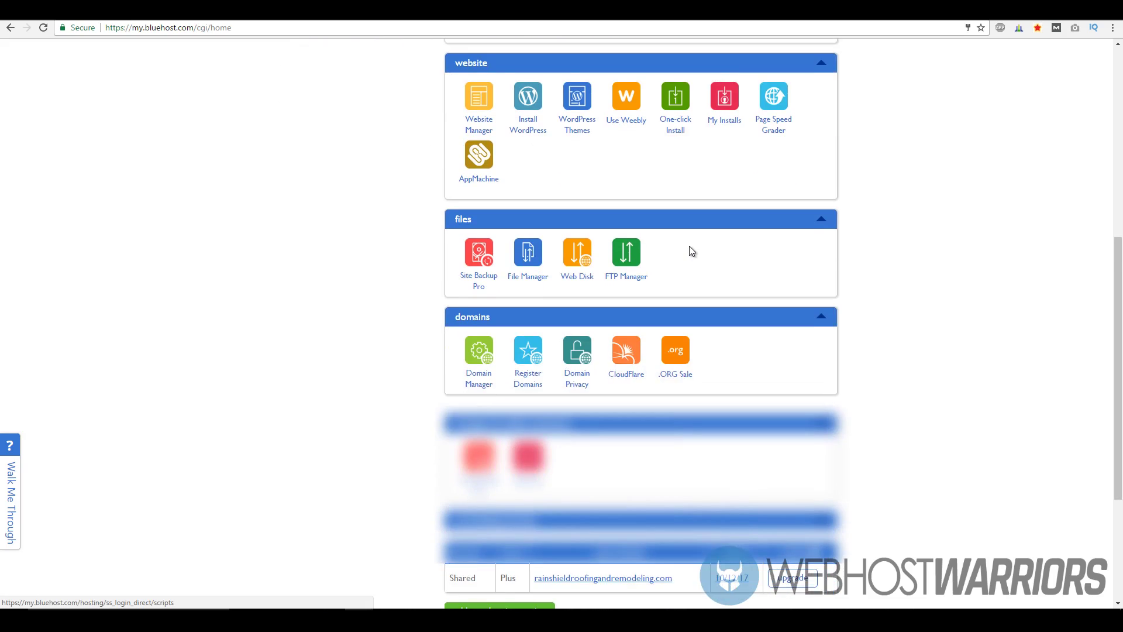
{"action": "scroll", "coordinate": [704, 242], "scroll_direction": "down", "scroll_amount": 2}
{"action": "scroll", "coordinate": [389, 211], "scroll_direction": "up", "scroll_amount": 2}
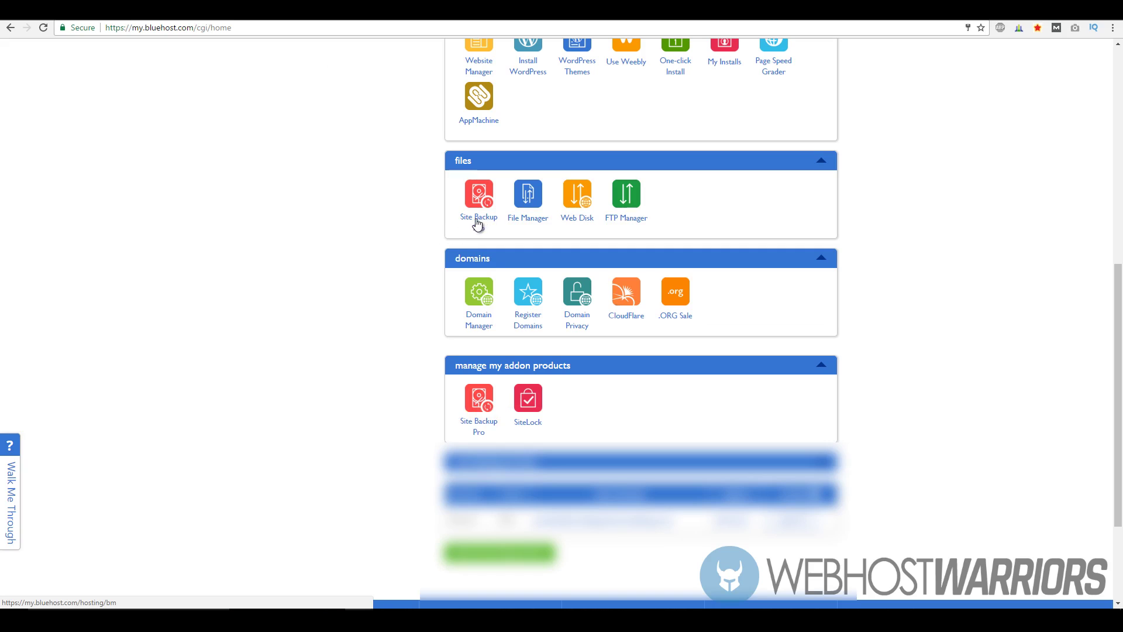
{"action": "scroll", "coordinate": [820, 258], "scroll_direction": "up", "scroll_amount": 3}
{"action": "scroll", "coordinate": [915, 299], "scroll_direction": "up", "scroll_amount": 3}
{"action": "scroll", "coordinate": [915, 299], "scroll_direction": "up", "scroll_amount": 2}
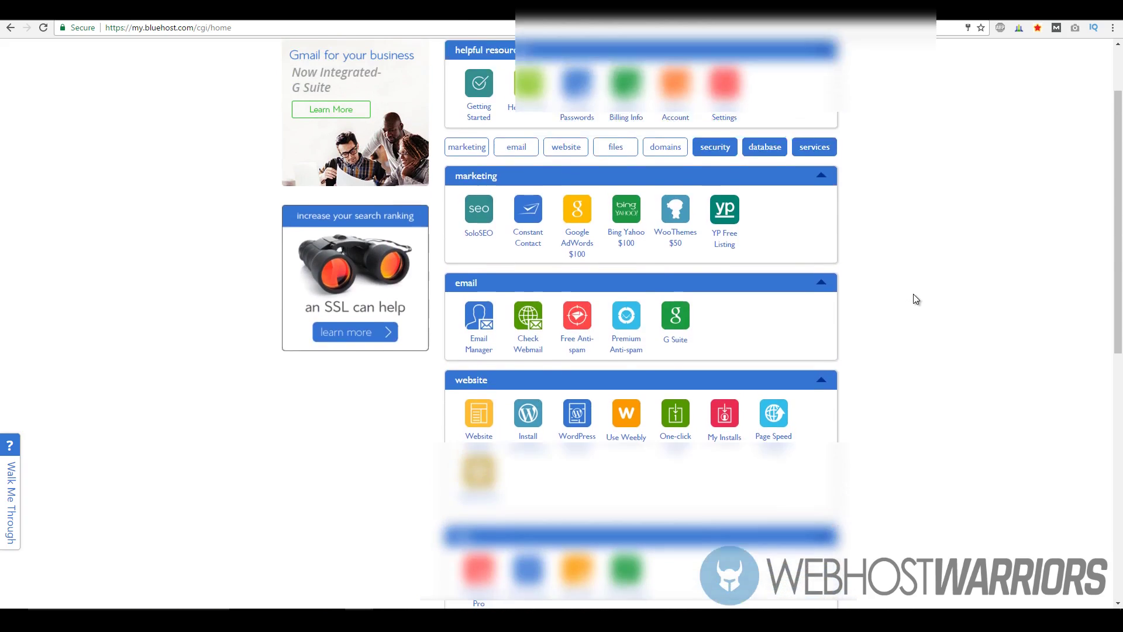
{"action": "scroll", "coordinate": [914, 299], "scroll_direction": "up", "scroll_amount": 2}
{"action": "scroll", "coordinate": [931, 205], "scroll_direction": "down", "scroll_amount": 3}
{"action": "scroll", "coordinate": [933, 211], "scroll_direction": "down", "scroll_amount": 5}
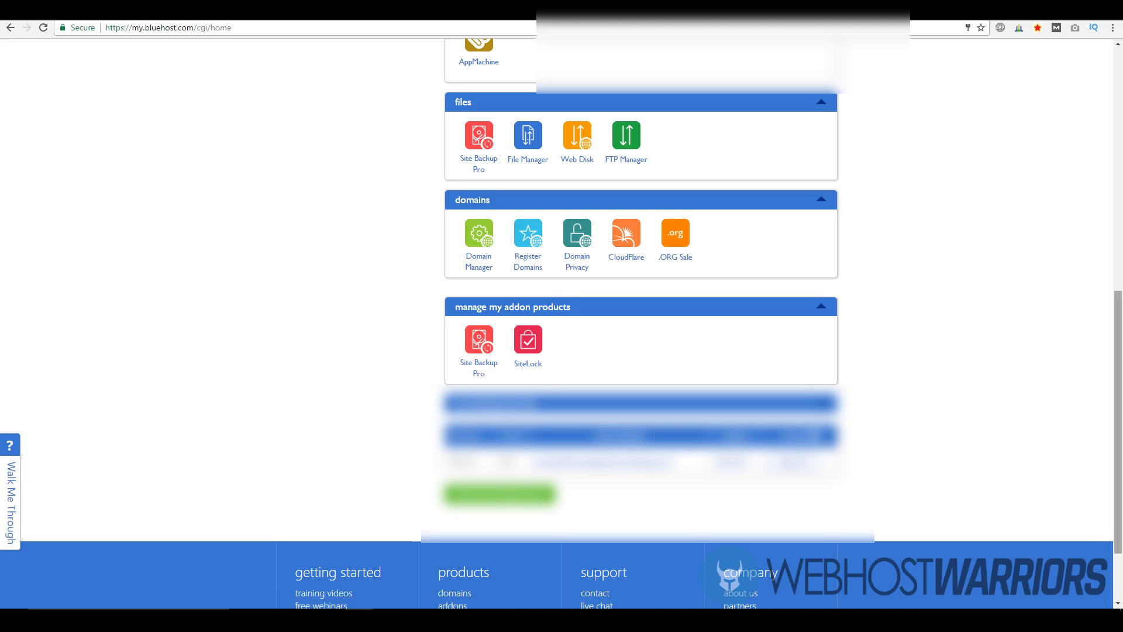
{"action": "mouse_move", "coordinate": [1117, 457]}
{"action": "left_mouse_down"}
{"action": "mouse_move", "coordinate": [1108, 441]}
{"action": "mouse_move", "coordinate": [970, 455]}
{"action": "left_mouse_up"}
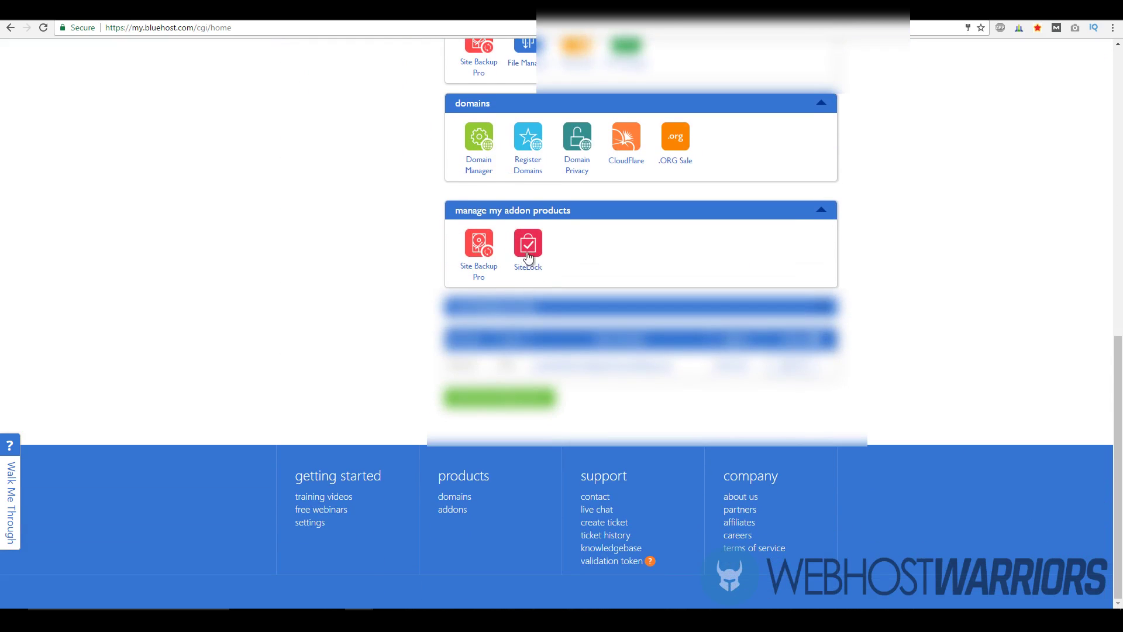
{"action": "scroll", "coordinate": [609, 378], "scroll_direction": "up", "scroll_amount": 4}
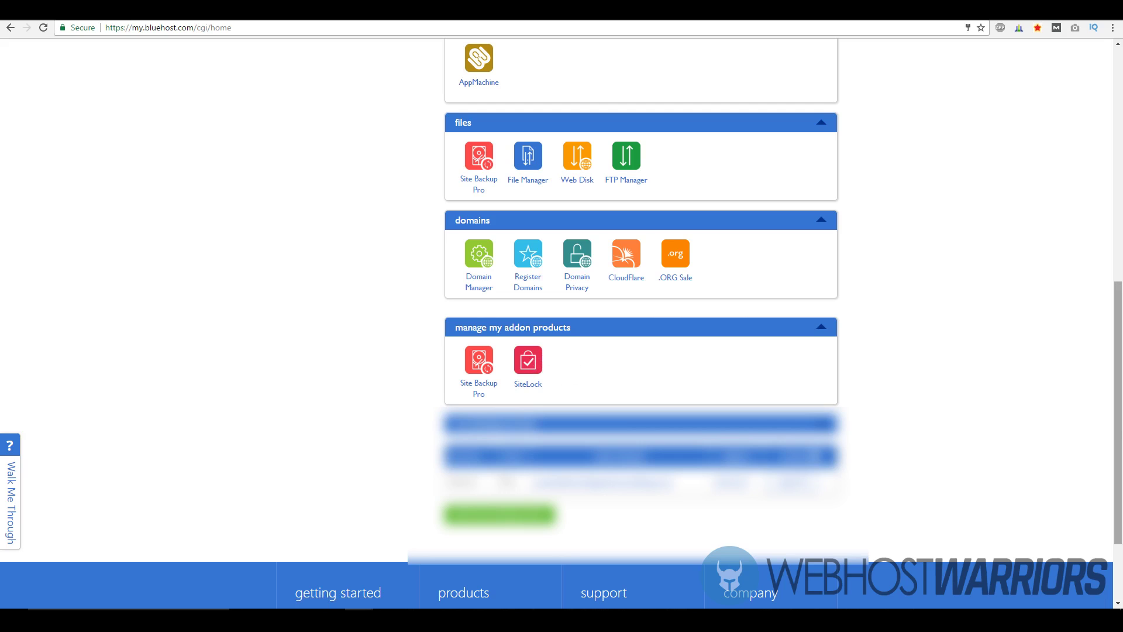
{"action": "scroll", "coordinate": [614, 387], "scroll_direction": "up", "scroll_amount": 4}
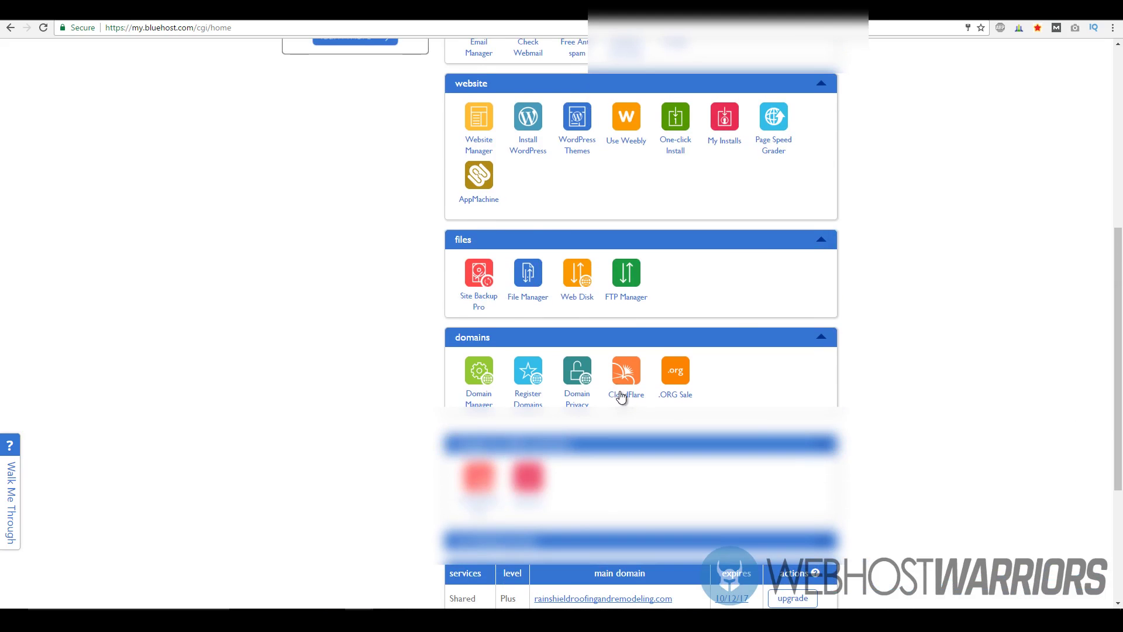
{"action": "scroll", "coordinate": [1084, 430], "scroll_direction": "up", "scroll_amount": 8}
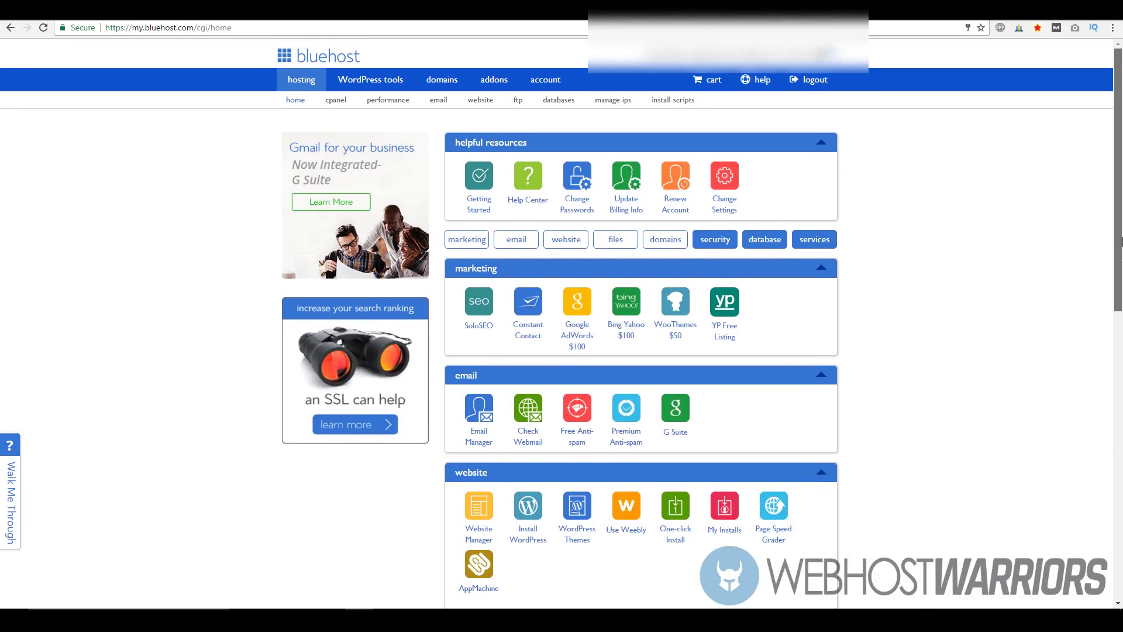
{"action": "scroll", "coordinate": [952, 316], "scroll_direction": "down", "scroll_amount": 5}
{"action": "scroll", "coordinate": [952, 317], "scroll_direction": "down", "scroll_amount": 2}
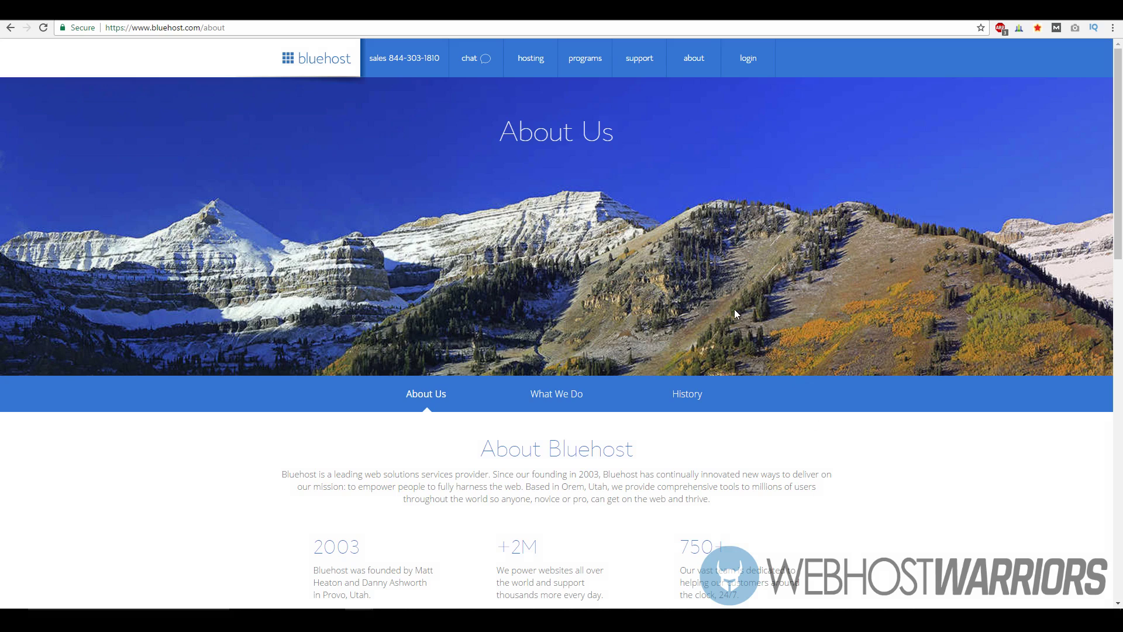
{"action": "scroll", "coordinate": [704, 302], "scroll_direction": "down", "scroll_amount": 3}
{"action": "scroll", "coordinate": [704, 303], "scroll_direction": "down", "scroll_amount": 3}
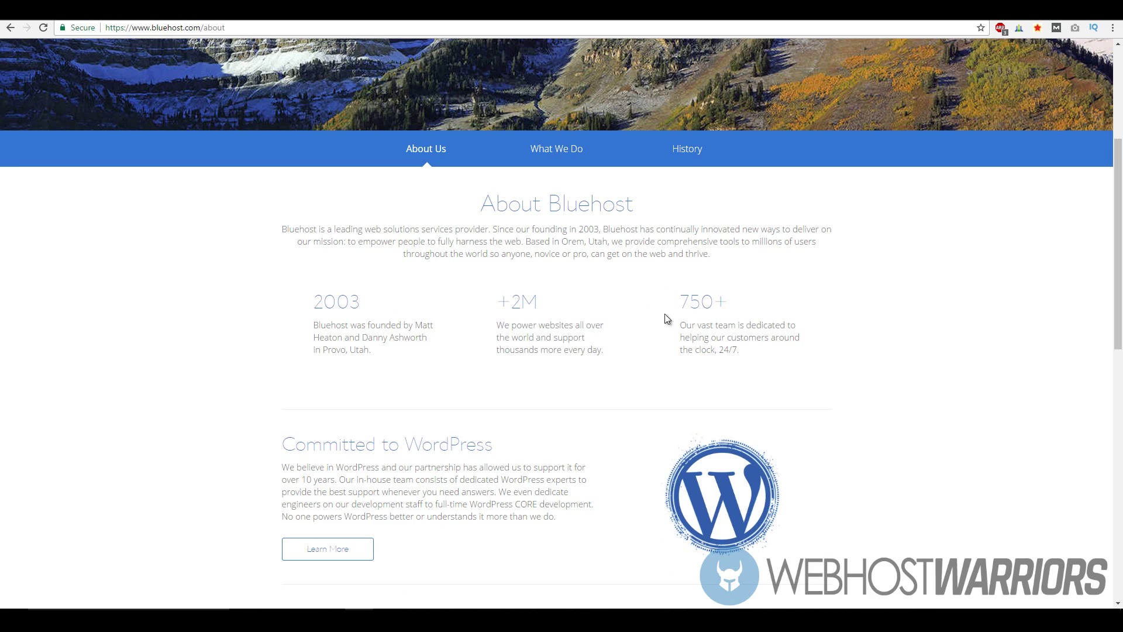
{"action": "left_click_drag", "start_coordinate": [1117, 245], "coordinate": [1118, 410]}
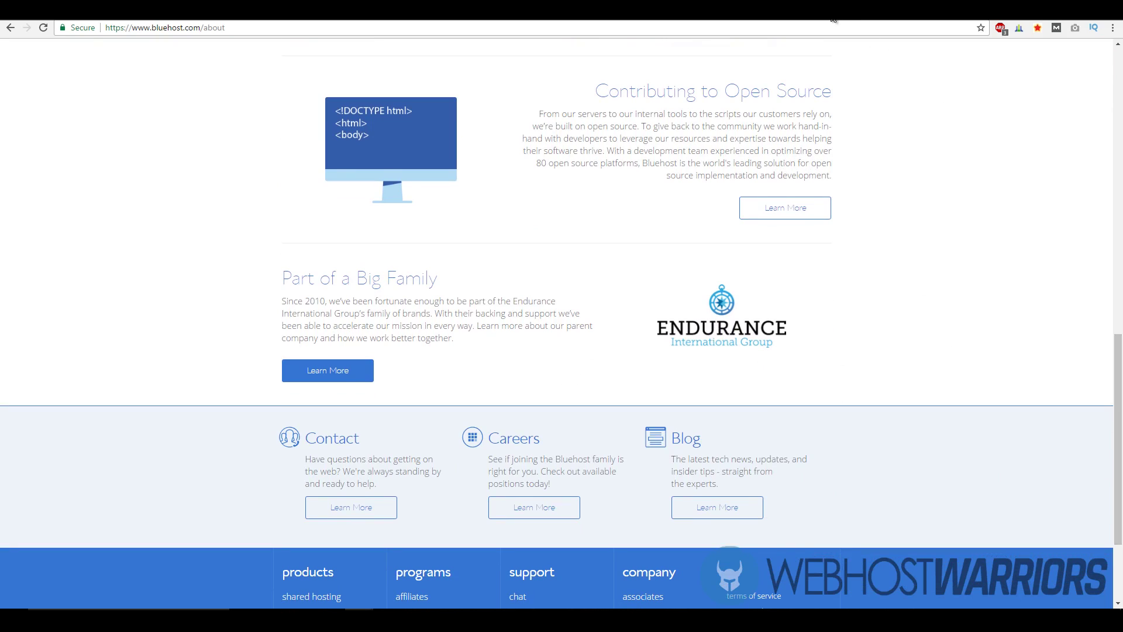
{"action": "key", "text": "ctrl+Tab"}
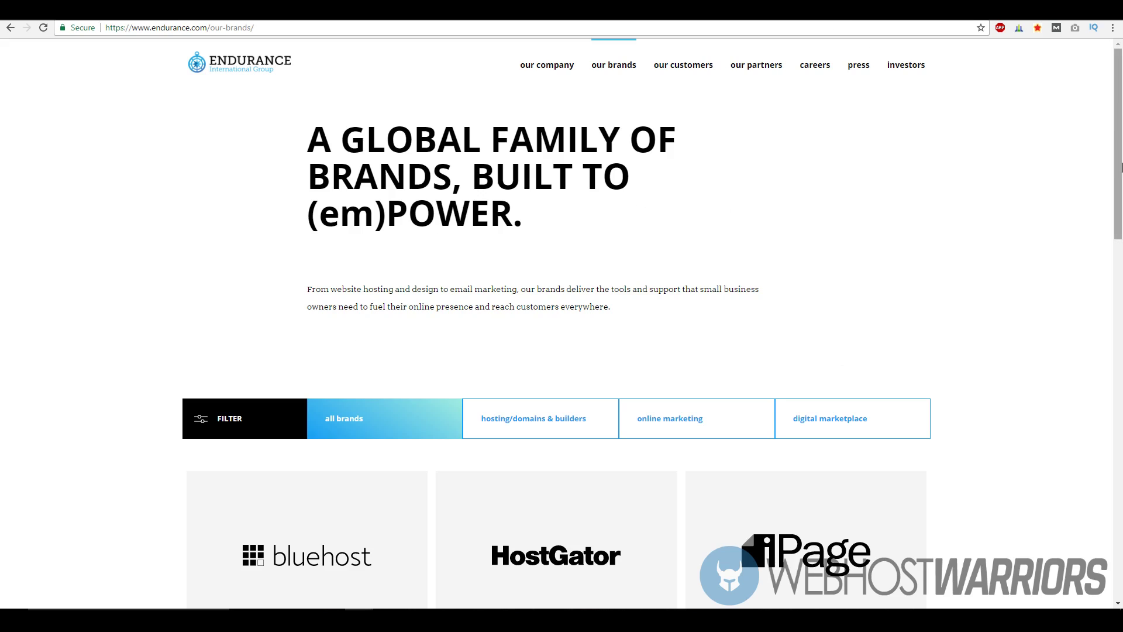
{"action": "left_click_drag", "start_coordinate": [1120, 110], "coordinate": [1120, 211]}
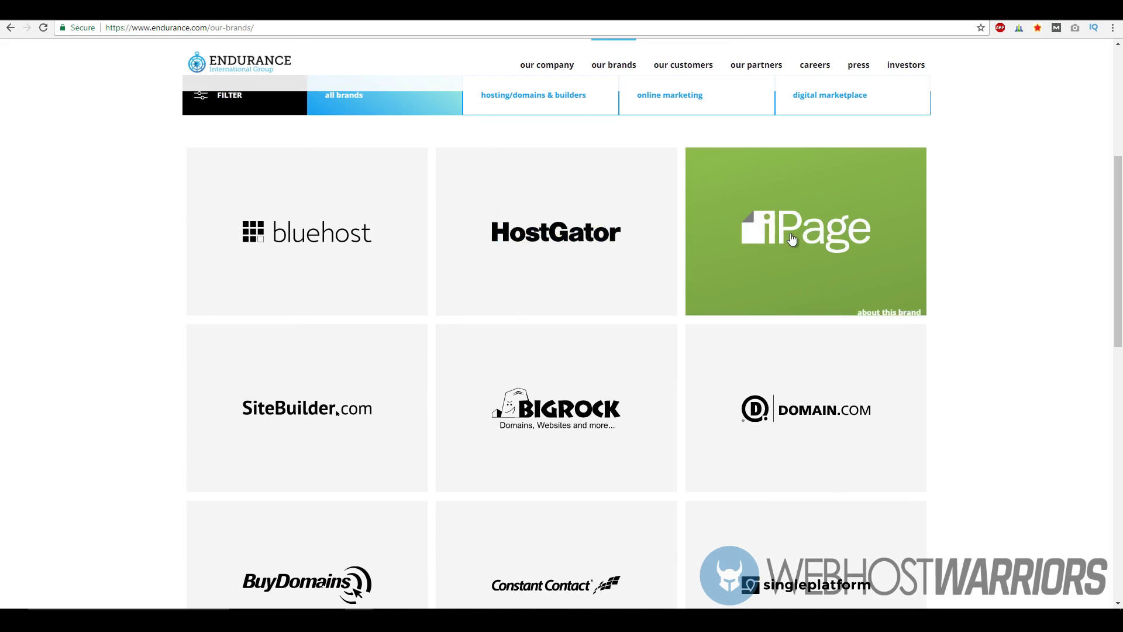
{"action": "scroll", "coordinate": [750, 228], "scroll_direction": "down", "scroll_amount": 2}
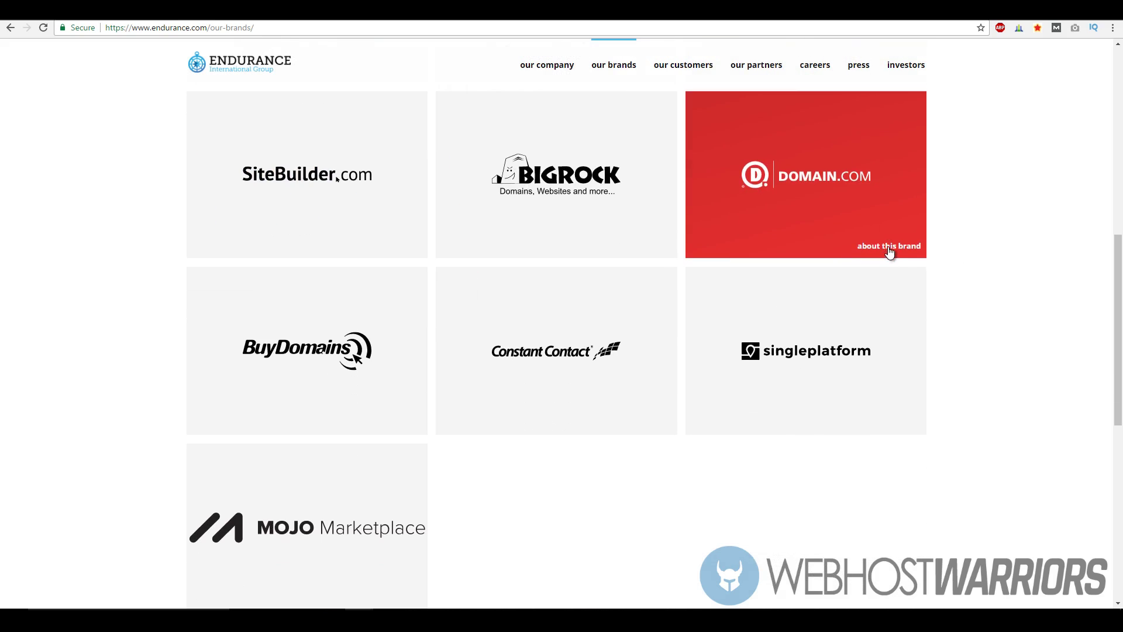
{"action": "scroll", "coordinate": [888, 255], "scroll_direction": "down", "scroll_amount": 1}
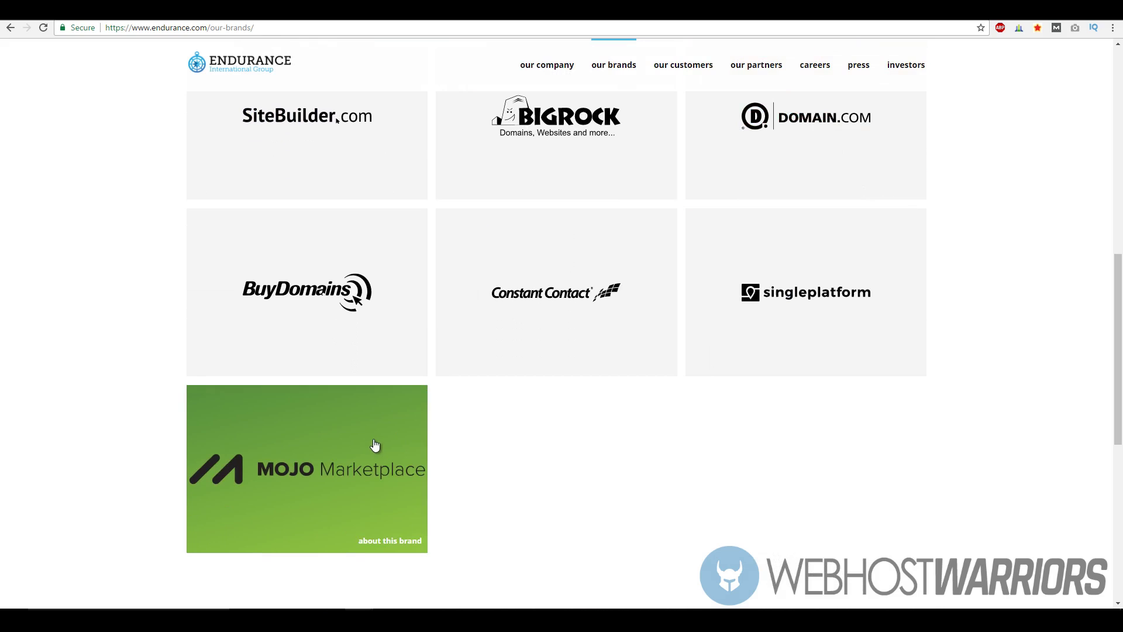
{"action": "scroll", "coordinate": [640, 483], "scroll_direction": "up", "scroll_amount": 1}
{"action": "scroll", "coordinate": [877, 413], "scroll_direction": "up", "scroll_amount": 3}
{"action": "scroll", "coordinate": [914, 419], "scroll_direction": "up", "scroll_amount": 3}
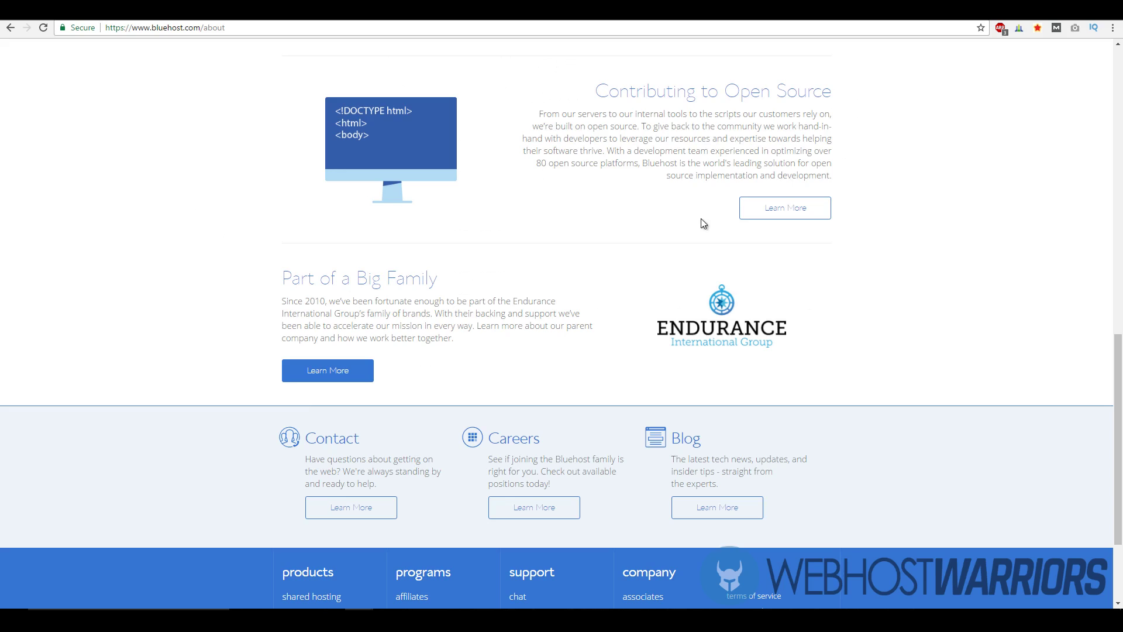
{"action": "scroll", "coordinate": [927, 307], "scroll_direction": "up", "scroll_amount": 3}
{"action": "scroll", "coordinate": [927, 307], "scroll_direction": "up", "scroll_amount": 5}
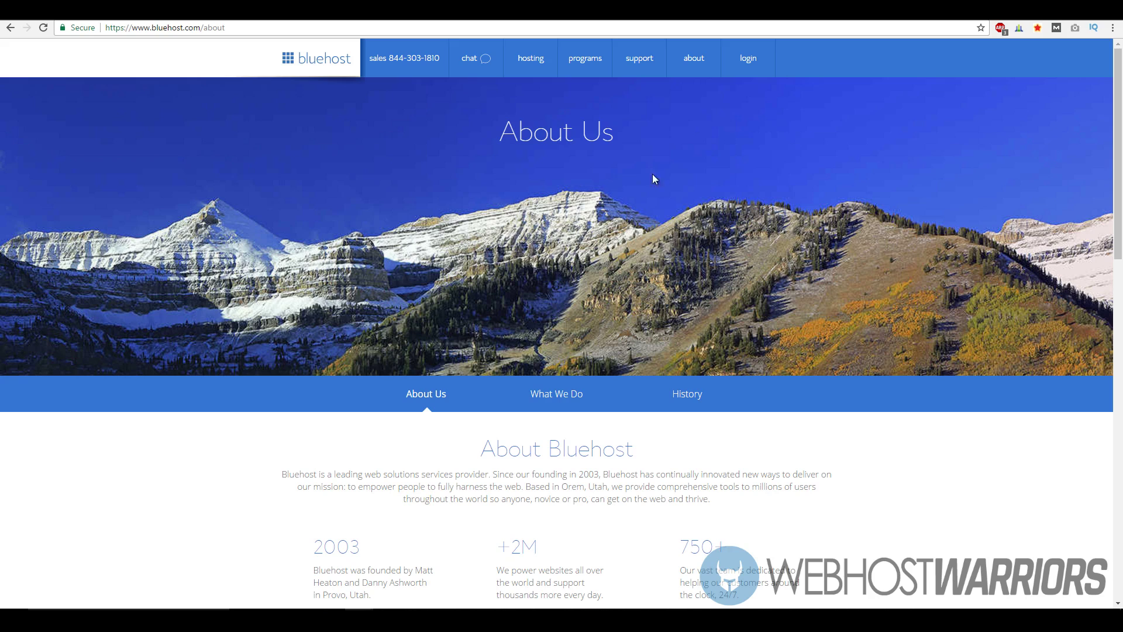
{"action": "scroll", "coordinate": [793, 166], "scroll_direction": "down", "scroll_amount": 5}
{"action": "scroll", "coordinate": [702, 220], "scroll_direction": "up", "scroll_amount": 5}
Step: Switch to the Twitter tab with Bluehost's August 2013 outage tweet
{"action": "left_click", "coordinate": [491, 22]}
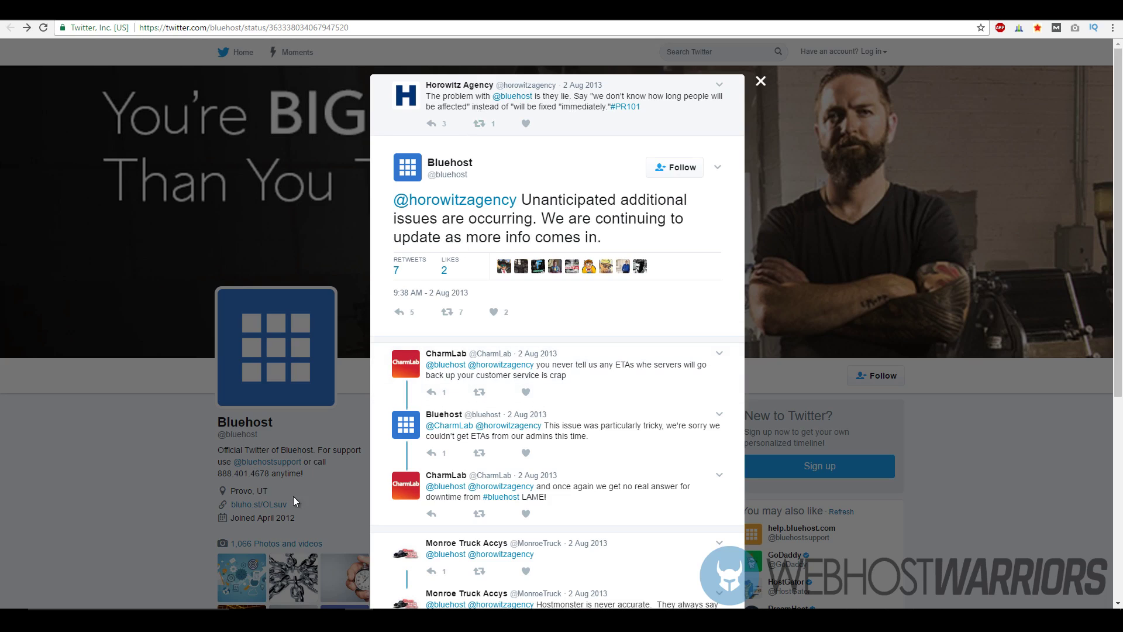
{"action": "scroll", "coordinate": [572, 304], "scroll_direction": "down", "scroll_amount": 2}
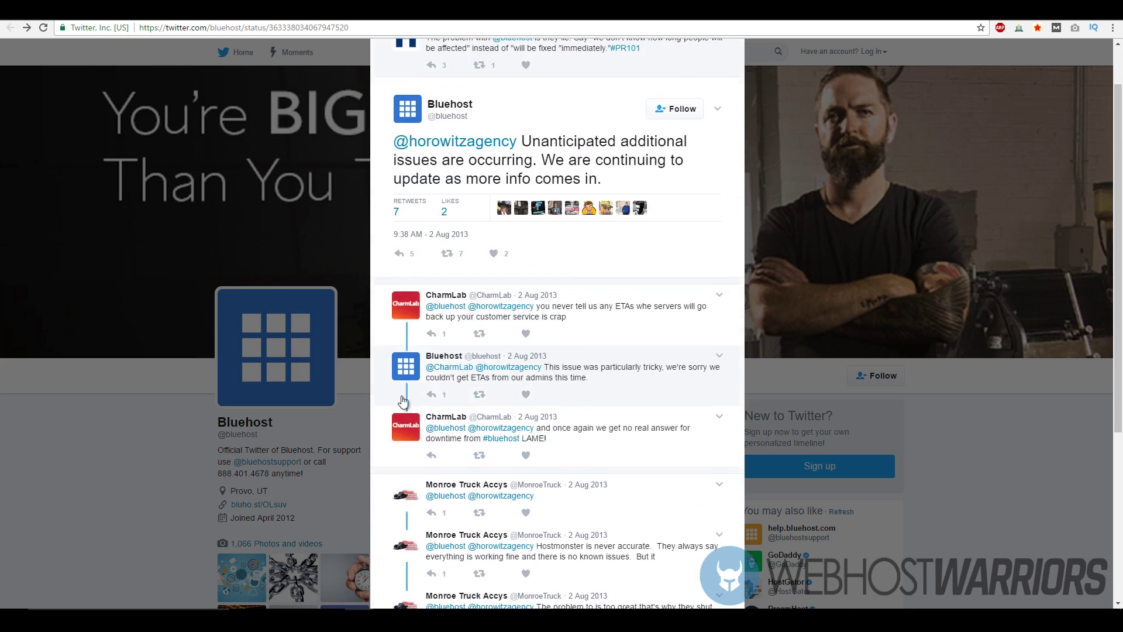
{"action": "scroll", "coordinate": [527, 263], "scroll_direction": "up", "scroll_amount": 2}
{"action": "scroll", "coordinate": [596, 264], "scroll_direction": "down", "scroll_amount": 2}
{"action": "scroll", "coordinate": [597, 263], "scroll_direction": "up", "scroll_amount": 2}
Step: Switch to the WP Tavern tab with the 12-hour Bluehost outage article
{"action": "left_click", "coordinate": [614, 9]}
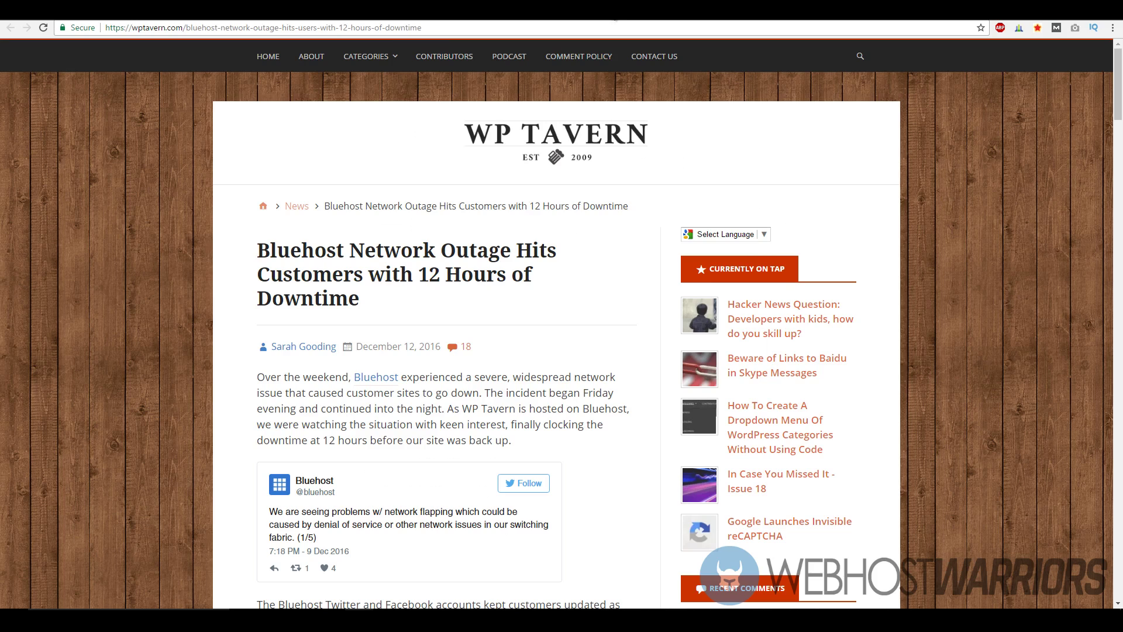
{"action": "scroll", "coordinate": [562, 351], "scroll_direction": "down", "scroll_amount": 3}
{"action": "scroll", "coordinate": [562, 351], "scroll_direction": "down", "scroll_amount": 2}
{"action": "scroll", "coordinate": [333, 230], "scroll_direction": "up", "scroll_amount": 5}
{"action": "scroll", "coordinate": [333, 230], "scroll_direction": "up", "scroll_amount": 3}
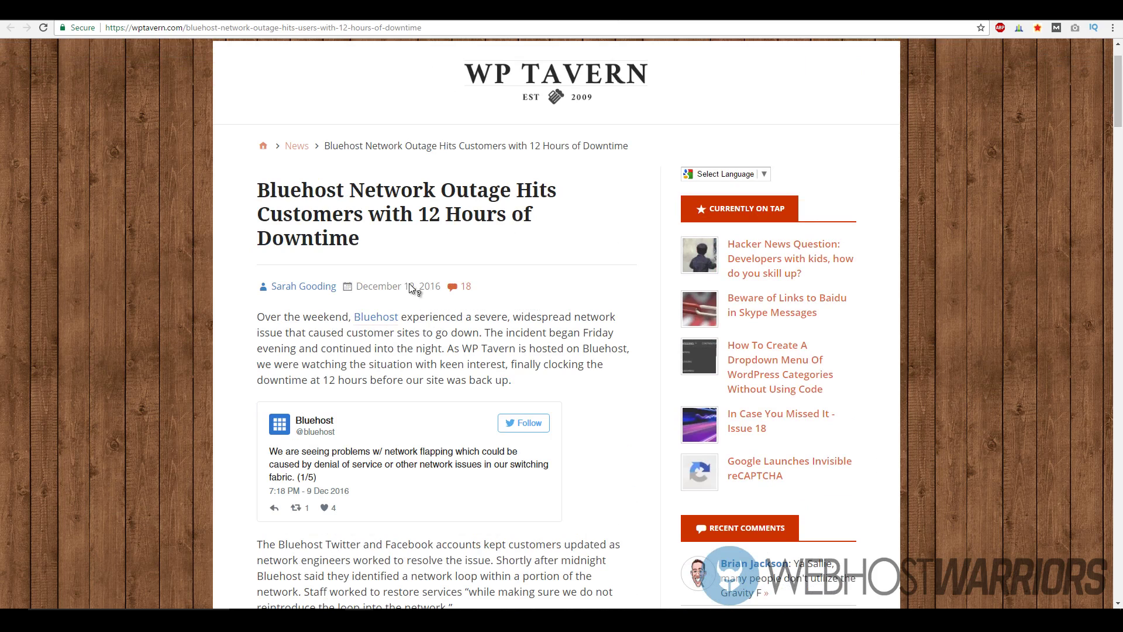
{"action": "scroll", "coordinate": [396, 241], "scroll_direction": "down", "scroll_amount": 2}
{"action": "scroll", "coordinate": [390, 211], "scroll_direction": "down", "scroll_amount": 2}
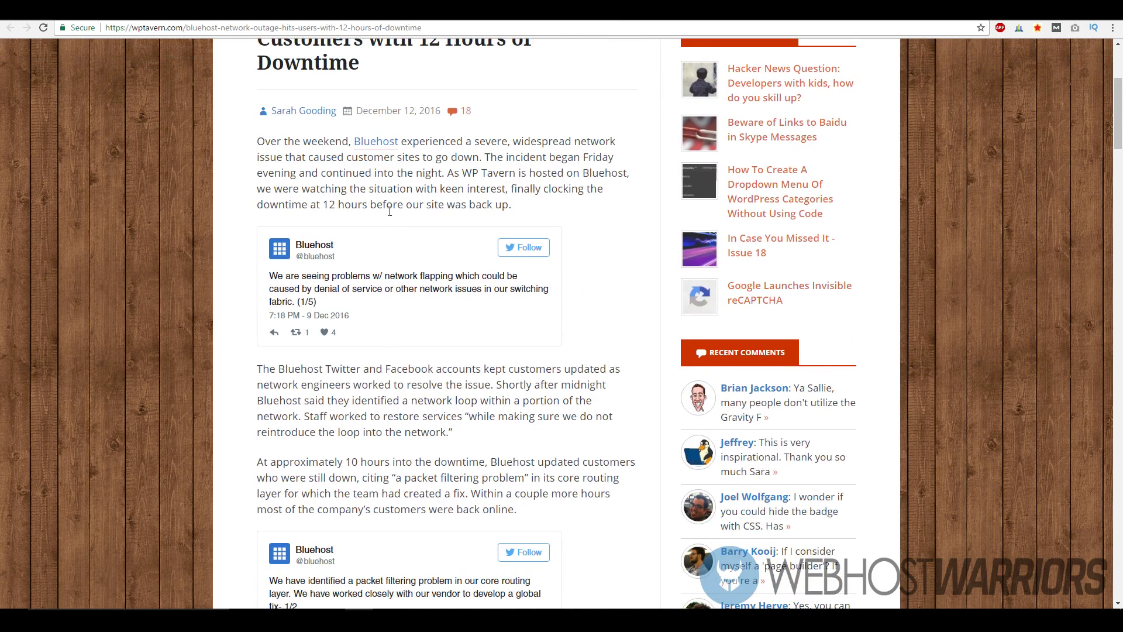
{"action": "scroll", "coordinate": [390, 214], "scroll_direction": "down", "scroll_amount": 2}
{"action": "scroll", "coordinate": [390, 214], "scroll_direction": "down", "scroll_amount": 2}
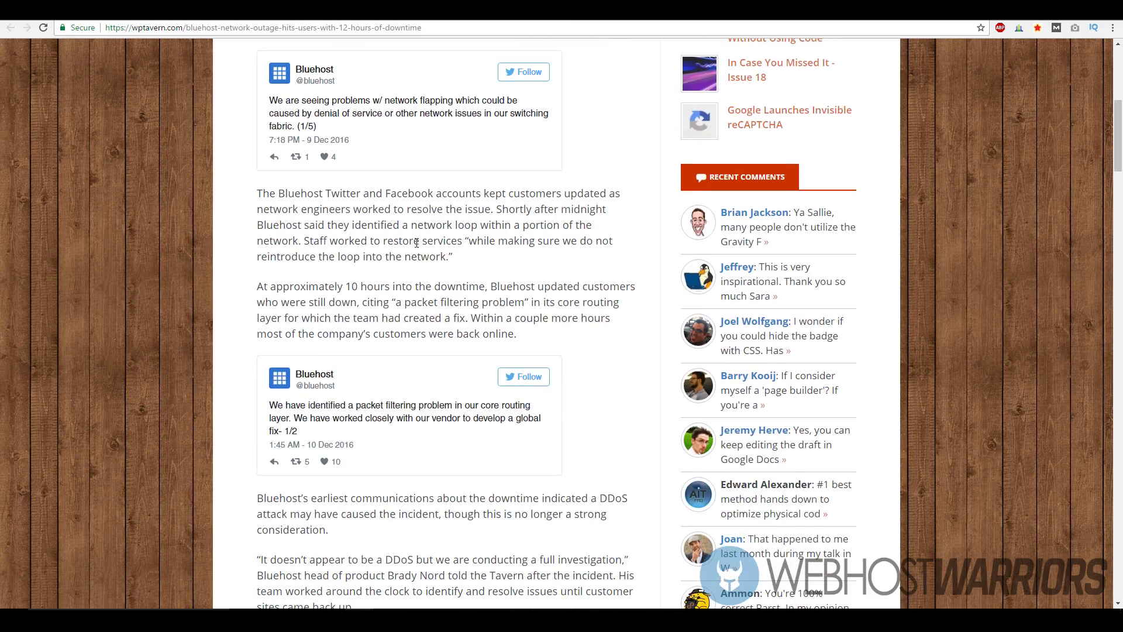
{"action": "scroll", "coordinate": [449, 264], "scroll_direction": "up", "scroll_amount": 5}
{"action": "scroll", "coordinate": [450, 264], "scroll_direction": "up", "scroll_amount": 5}
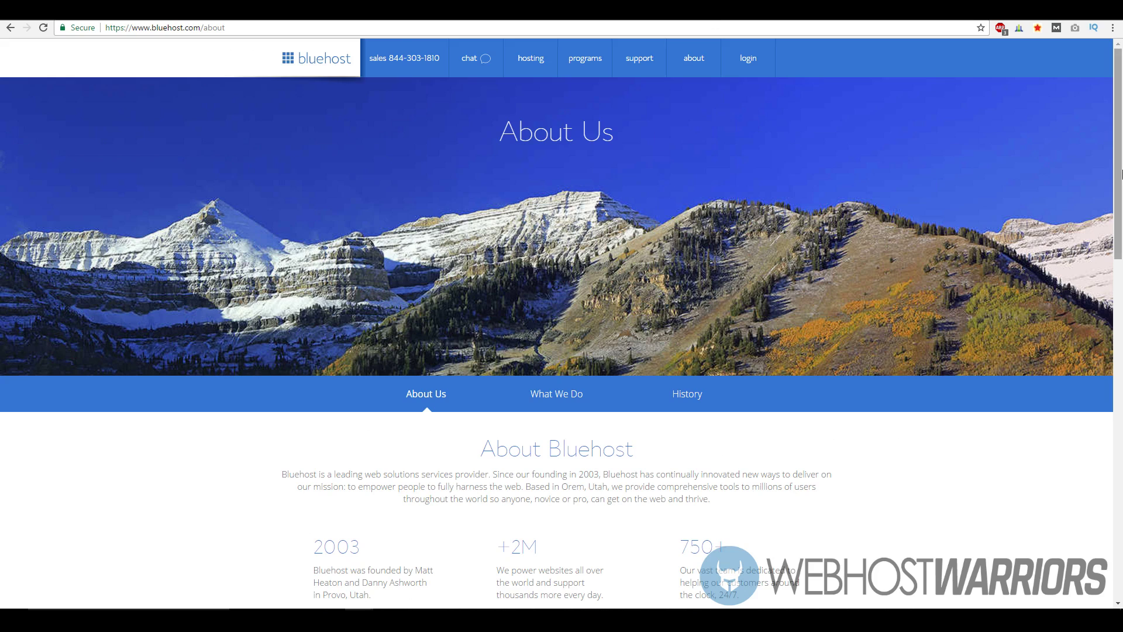
{"action": "scroll", "coordinate": [626, 268], "scroll_direction": "down", "scroll_amount": 3}
{"action": "scroll", "coordinate": [626, 269], "scroll_direction": "down", "scroll_amount": 3}
{"action": "scroll", "coordinate": [612, 298], "scroll_direction": "up", "scroll_amount": 3}
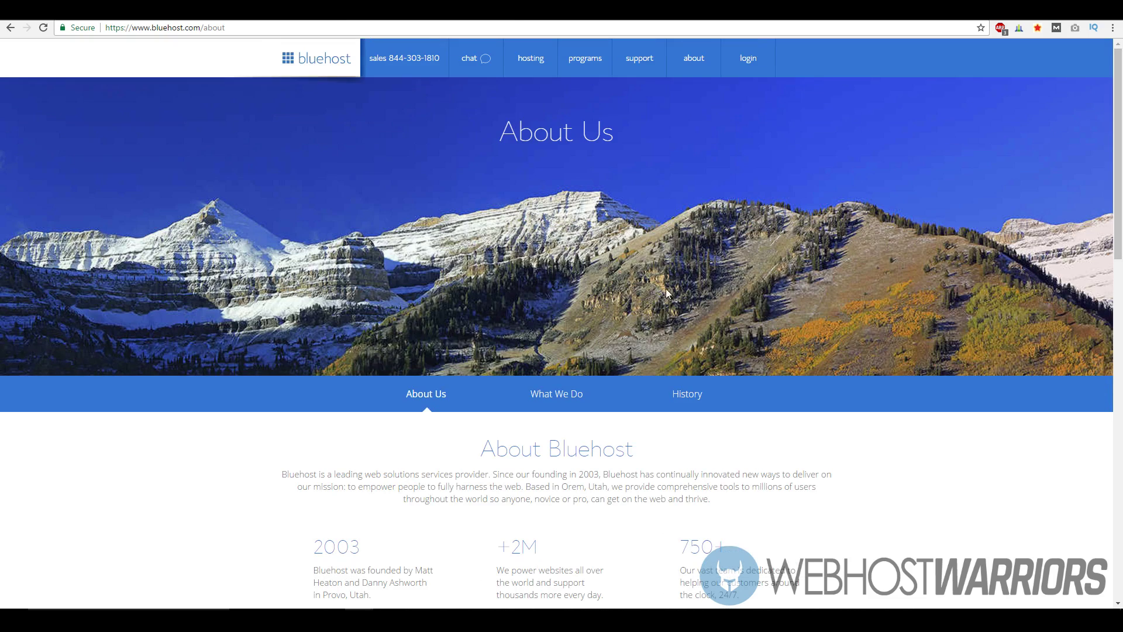
{"action": "mouse_move", "coordinate": [1118, 158]}
{"action": "left_mouse_down"}
{"action": "mouse_move", "coordinate": [1119, 338]}
{"action": "mouse_move", "coordinate": [1118, 70]}
{"action": "left_mouse_up"}
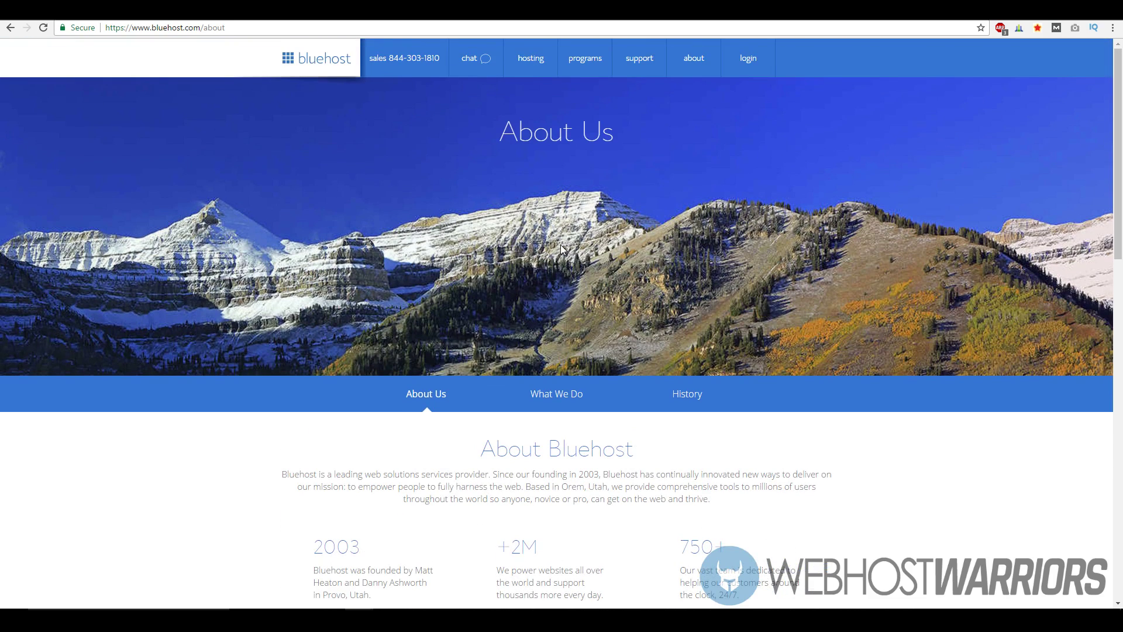